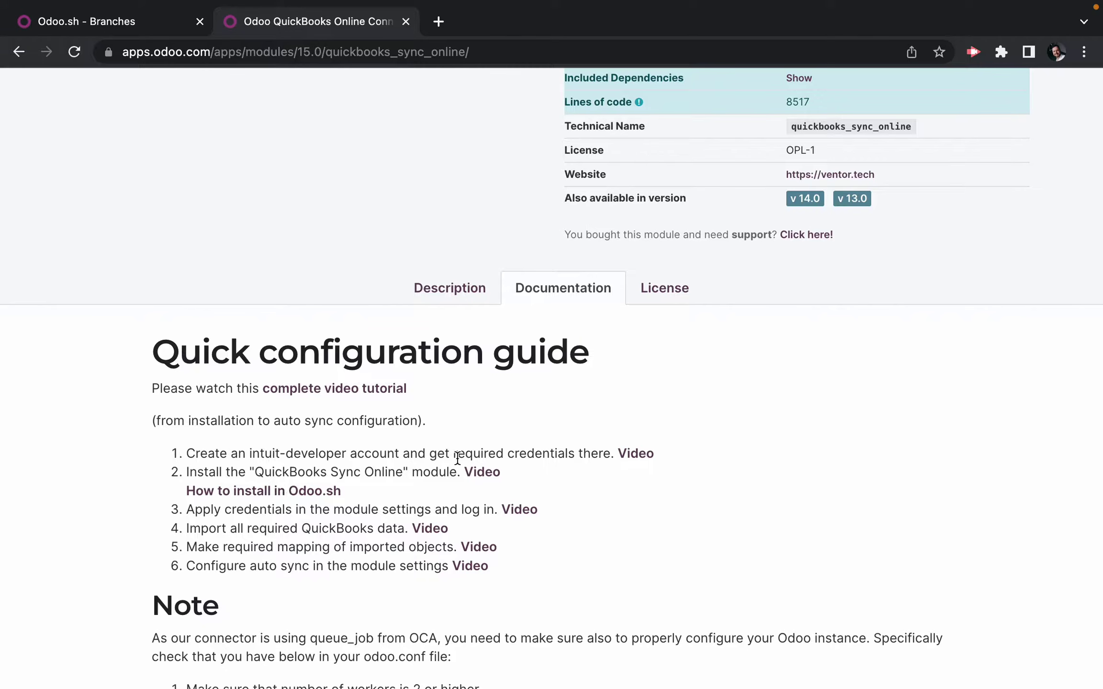
# Review the odoo.conf lines needed for odoo.sh deployment in the note of the QuickBooks connector's documentation.
pyautogui.scroll(-4, 457, 458)
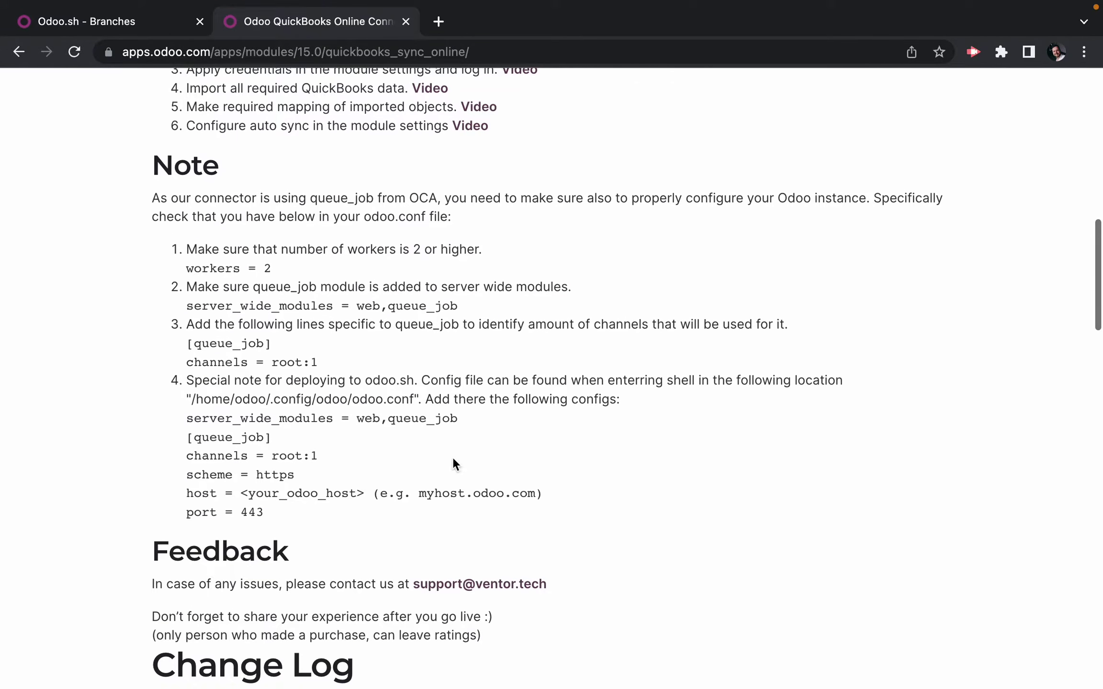
pyautogui.moveTo(276, 511); pyautogui.dragTo(178, 429)
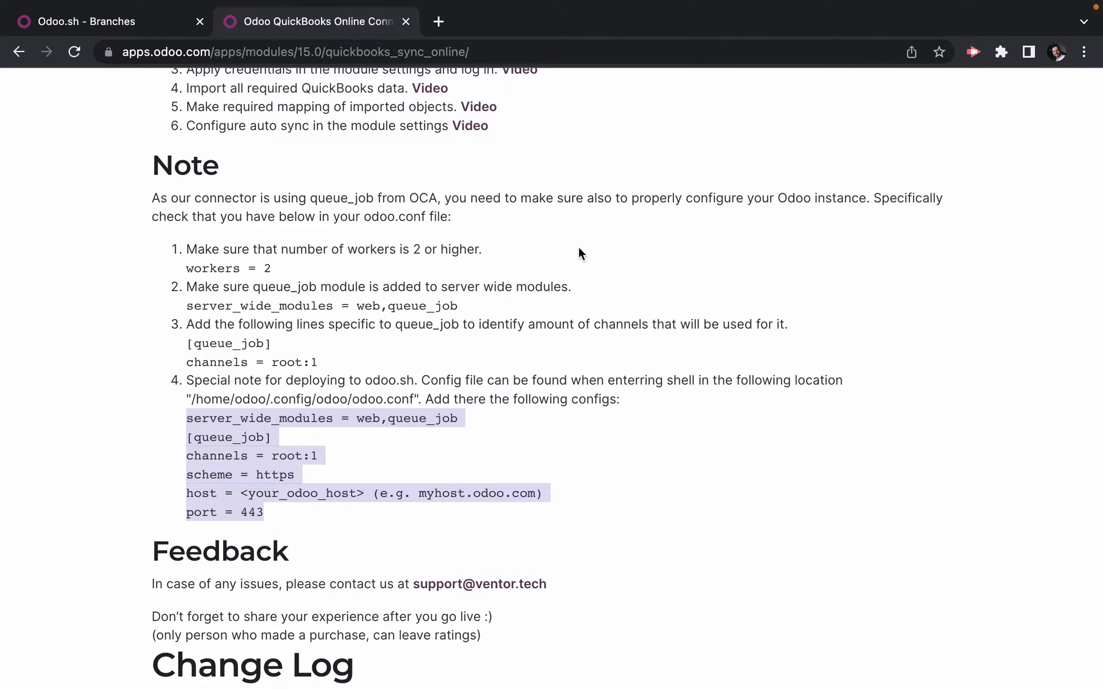
# From the main branch's initial commit on Odoo.sh, open the quickbooks_demo15 GitHub repository and copy its SSH clone URL.
pyautogui.click(164, 24)
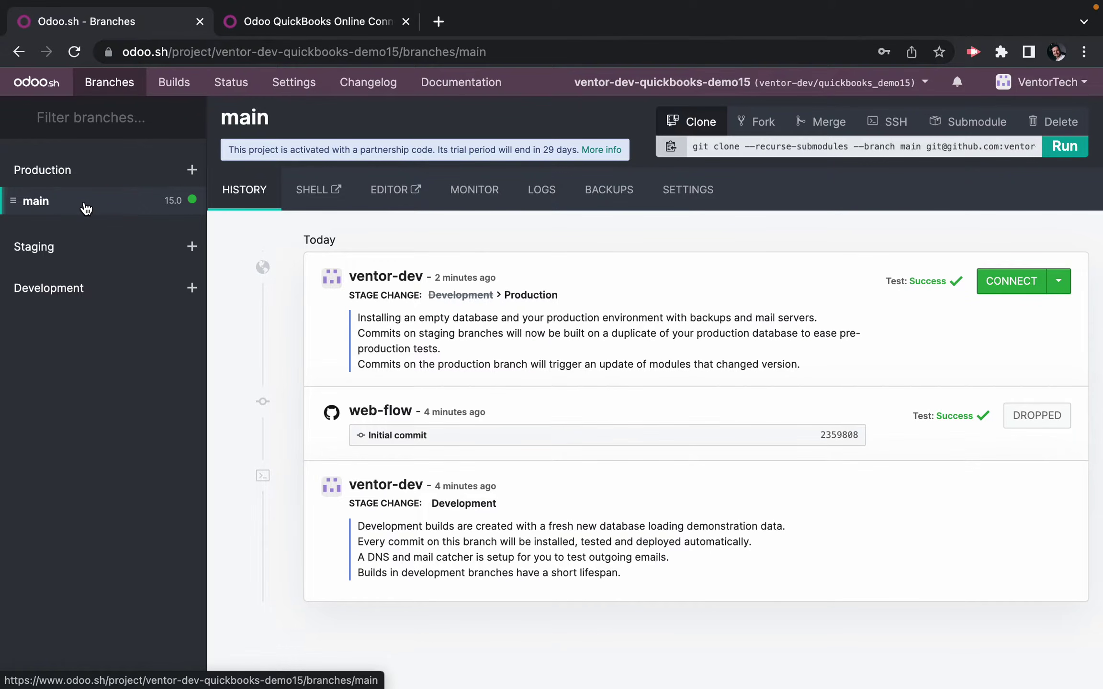
pyautogui.click(410, 437)
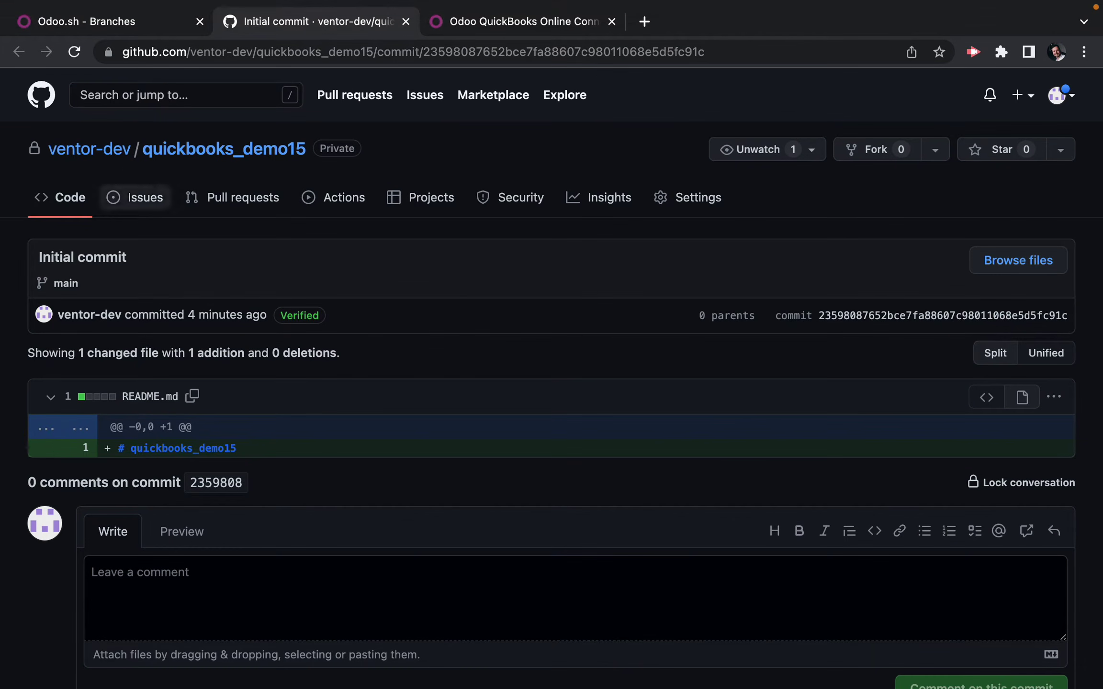
pyautogui.click(207, 153)
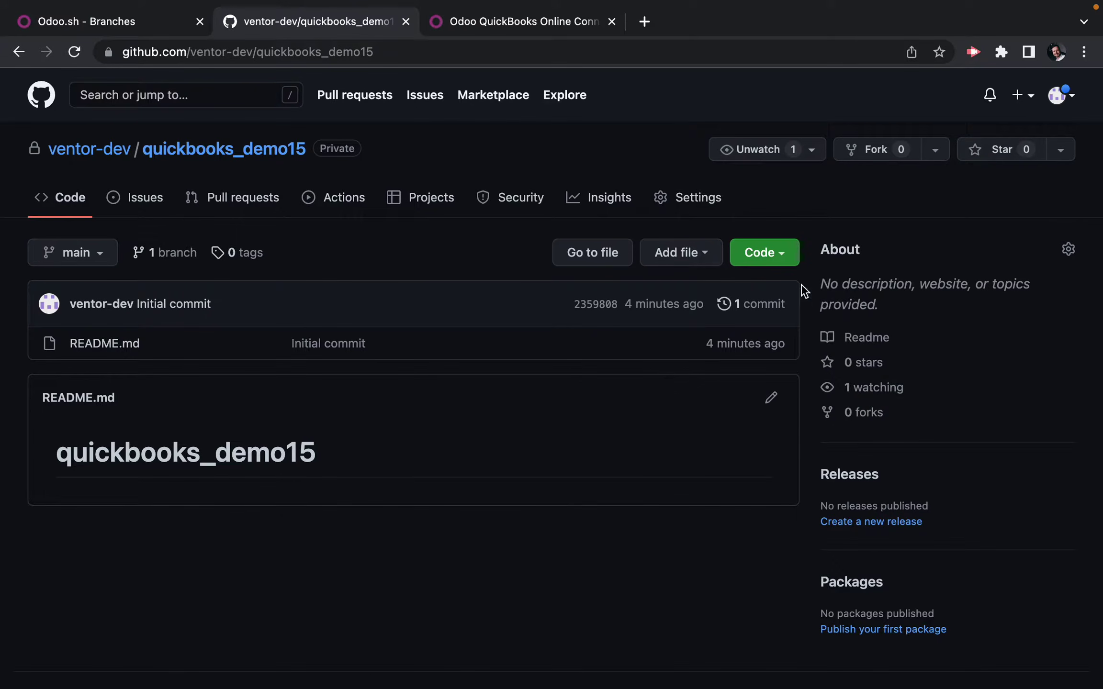
pyautogui.click(782, 258)
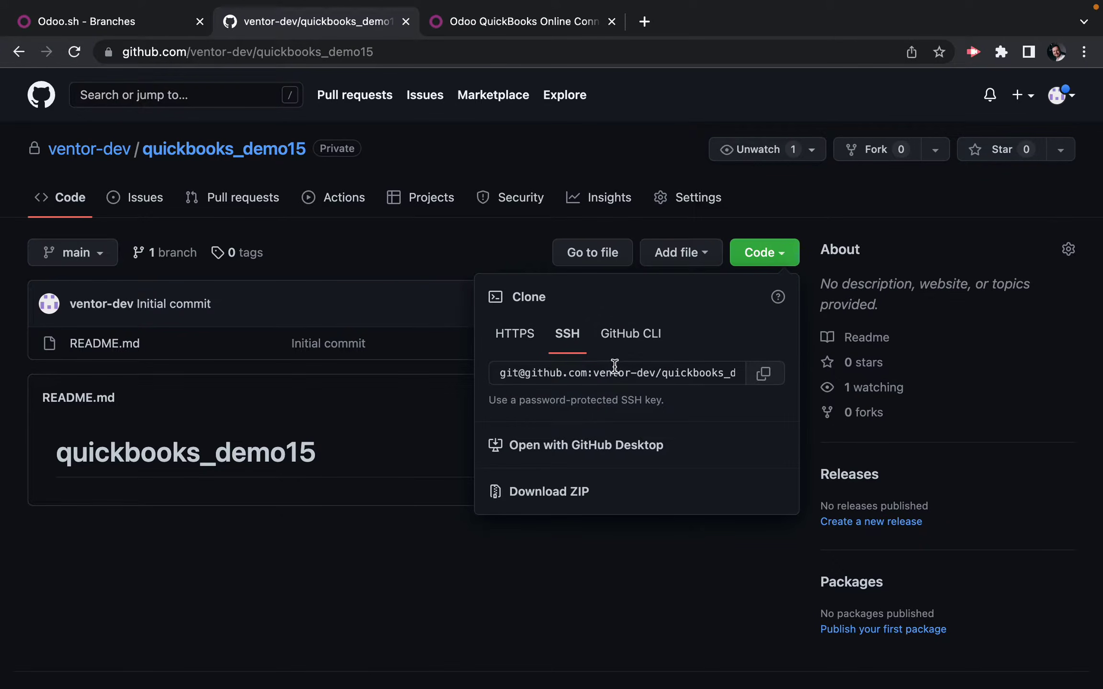
pyautogui.click(763, 380)
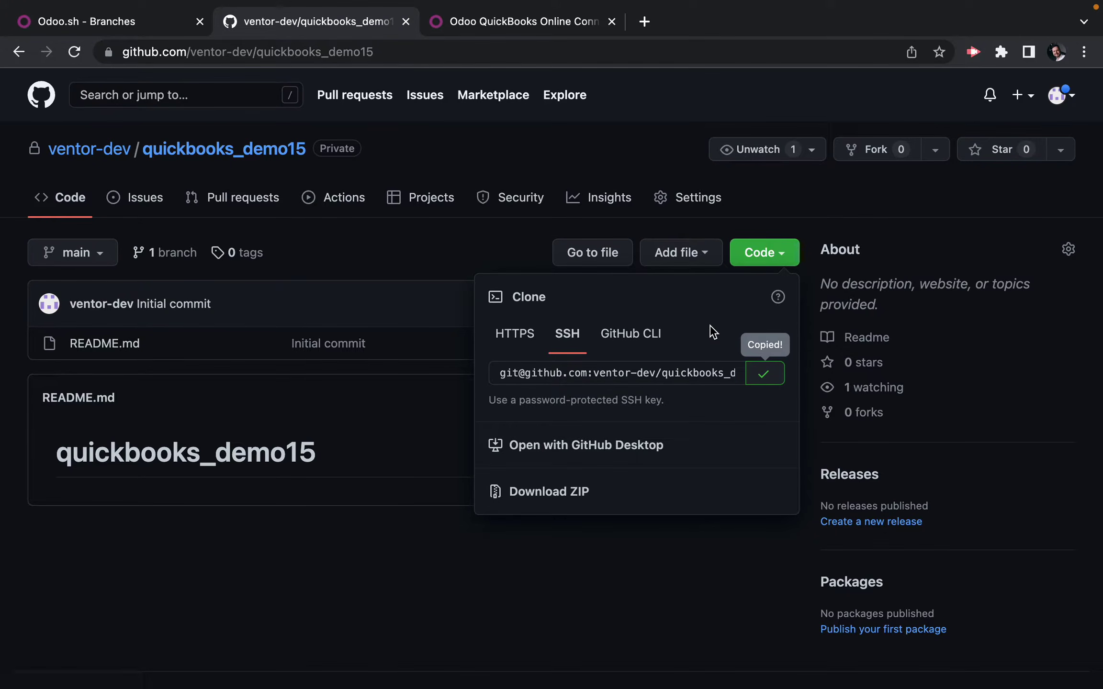
# Switch to PyCharm and clone the quickbooks_demo15 repository over SSH into the Demo project using git clone in the terminal.
pyautogui.hotkey('ctrl', 'Left')
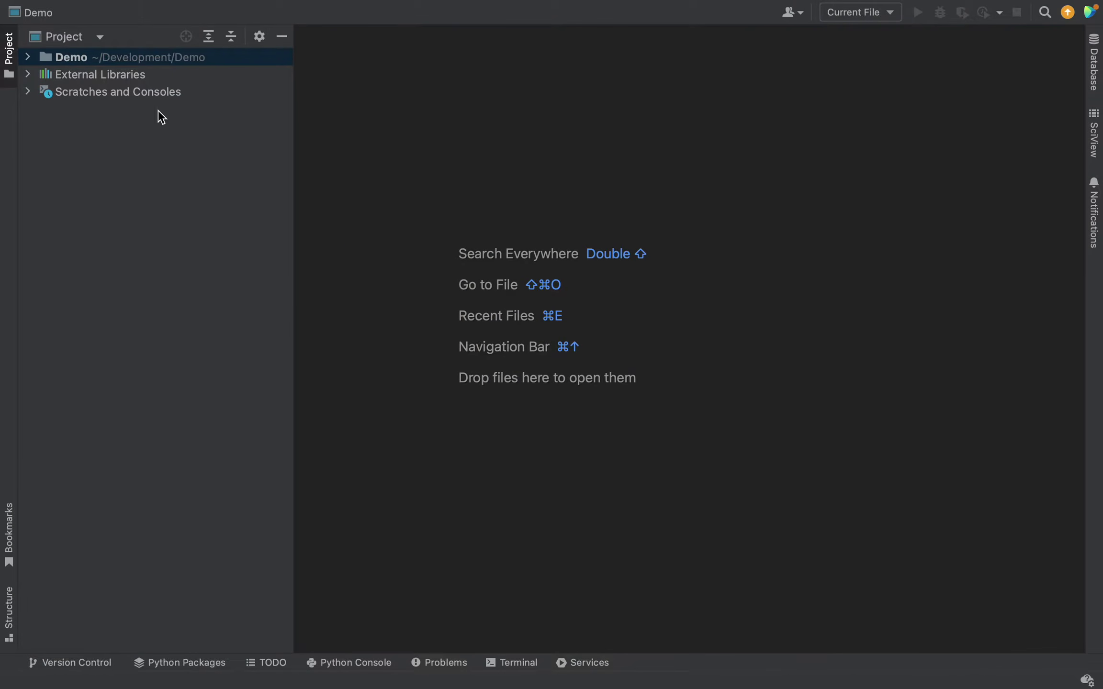
pyautogui.click(501, 663)
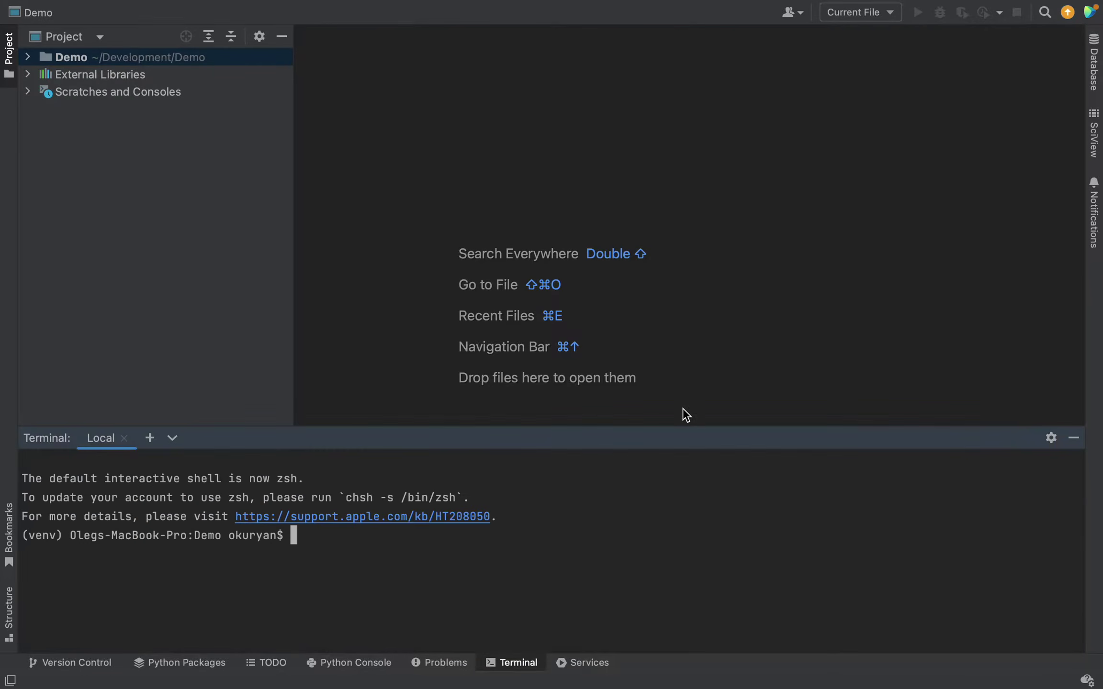
pyautogui.write('git clone')
pyautogui.press('super+v')
pyautogui.press('Return')
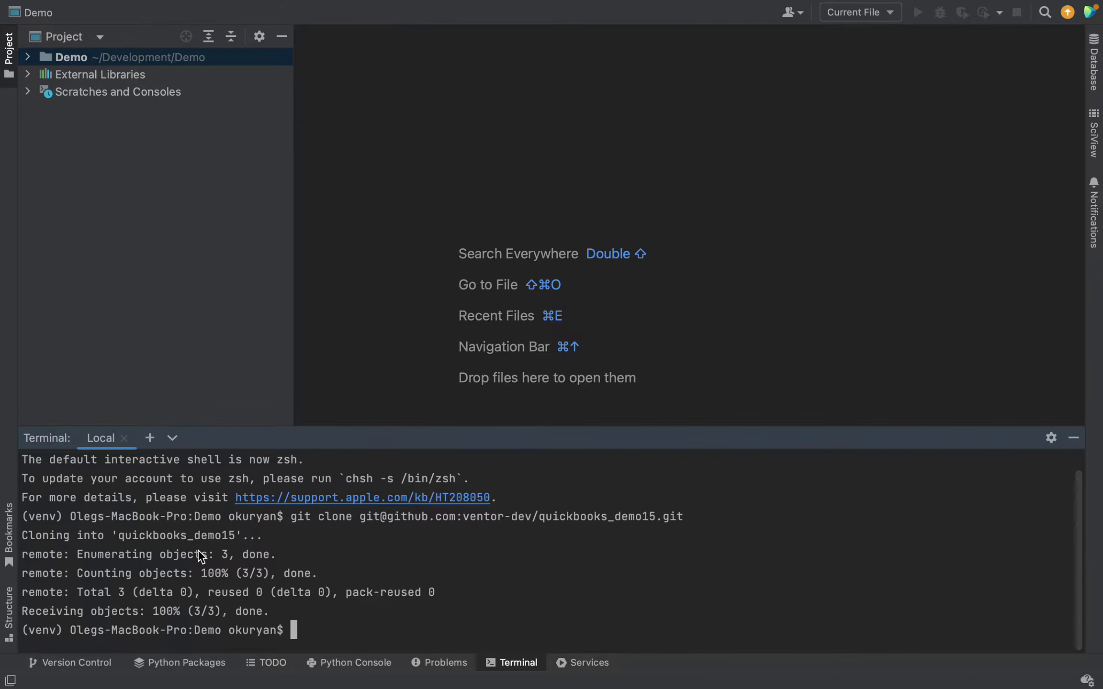
# Move the quickbooks_sync_online and queue_job module folders from the Demo project root into the quickbooks_demo15 directory.
pyautogui.click(29, 57)
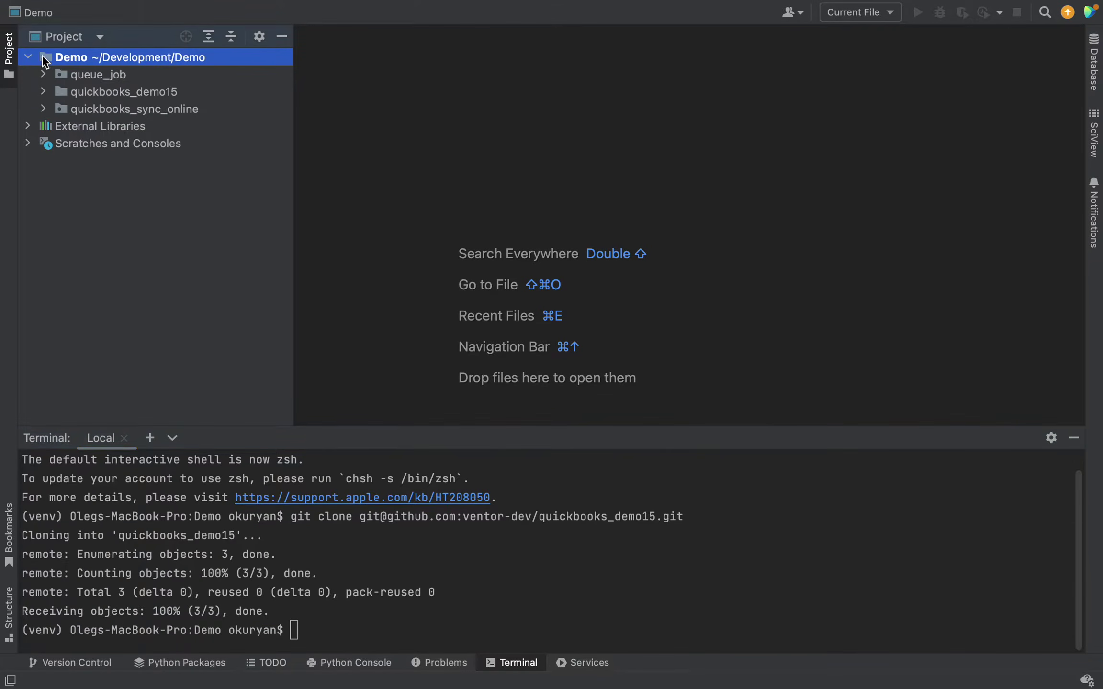
pyautogui.click(131, 113)
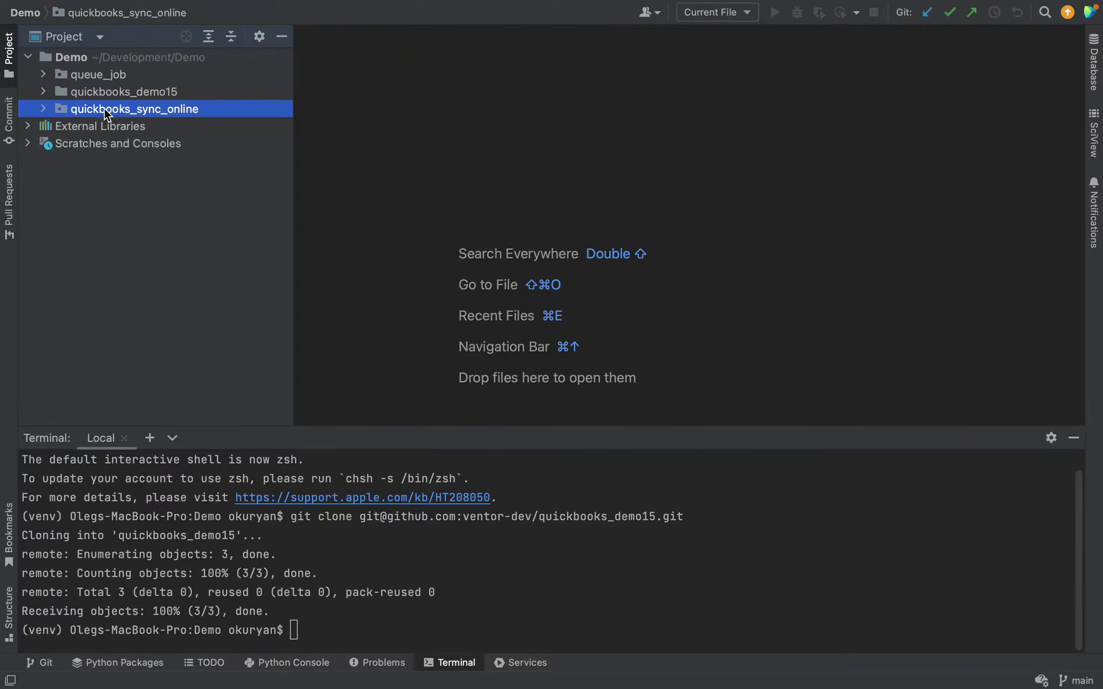
pyautogui.moveTo(113, 105); pyautogui.dragTo(123, 100)
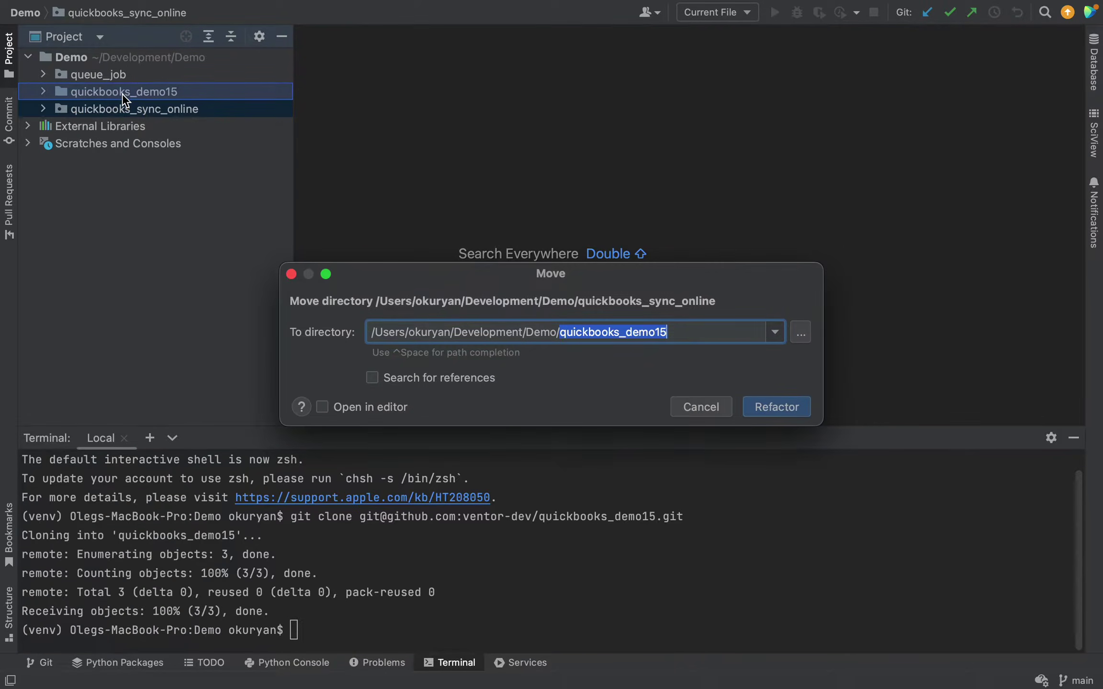
pyautogui.click(799, 407)
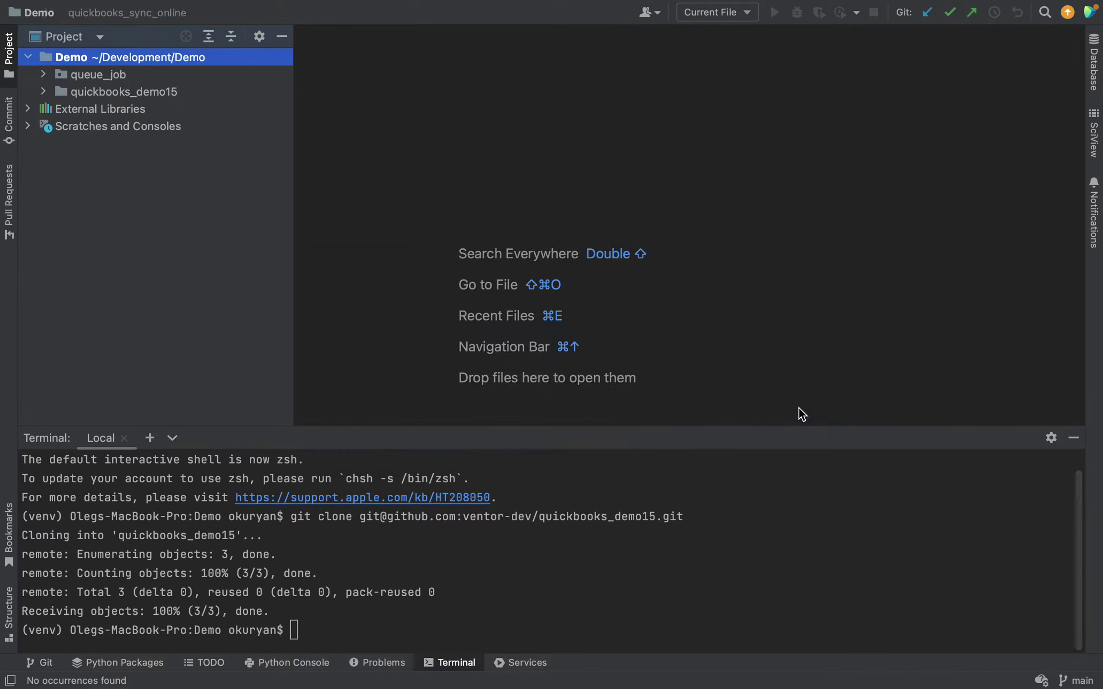
pyautogui.moveTo(84, 76); pyautogui.dragTo(110, 88)
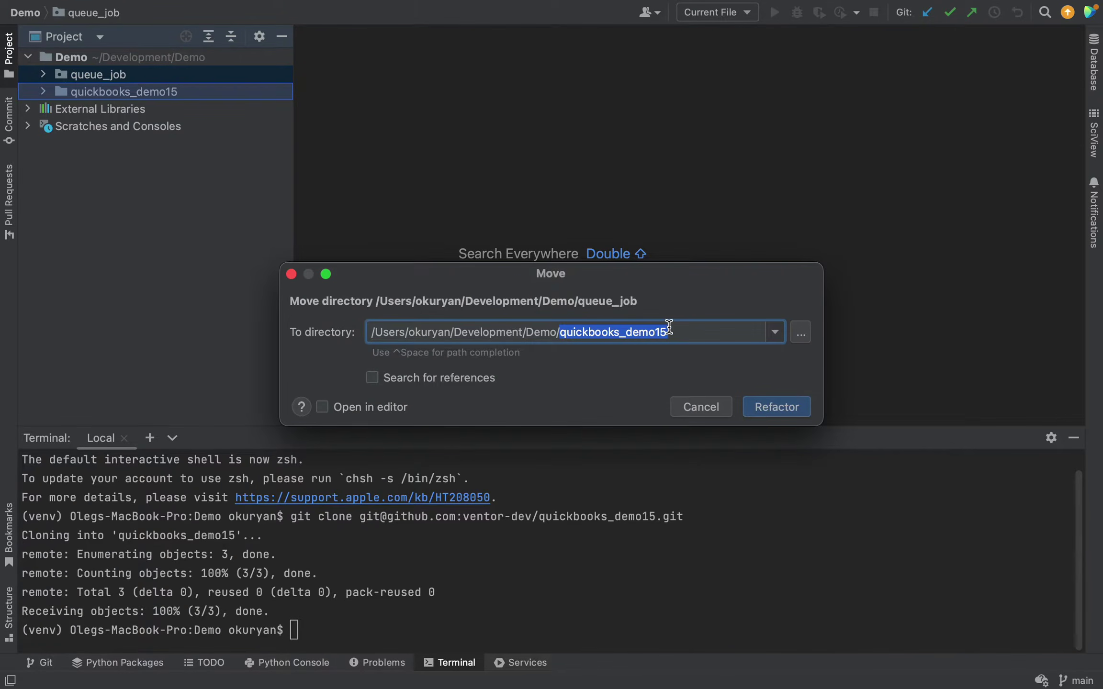
pyautogui.click(767, 408)
pyautogui.click(48, 76)
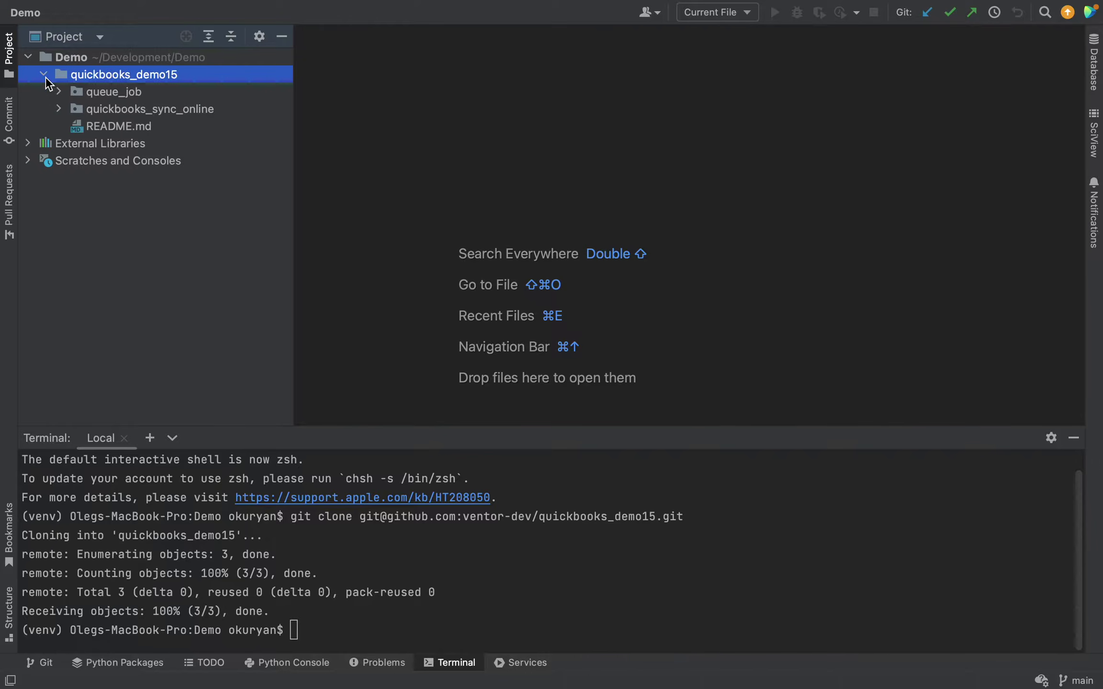
pyautogui.click(131, 93)
pyautogui.click(133, 108)
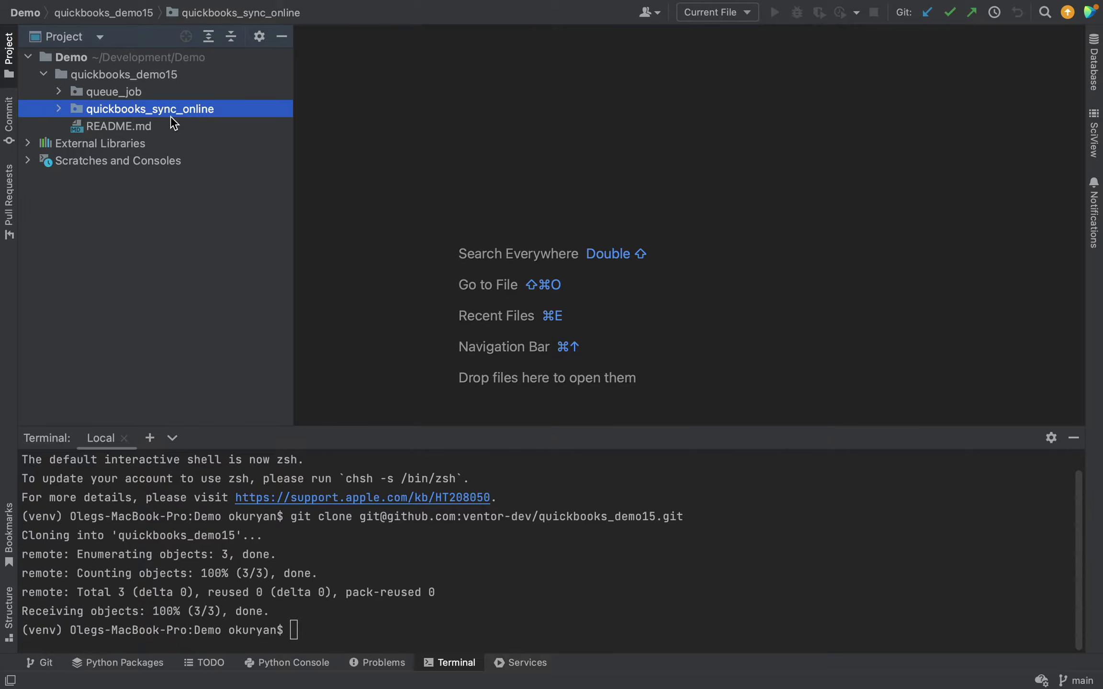
# Copy requirements.txt from quickbooks_sync_online into the quickbooks_demo15 root under the same name and add the copy to Git.
pyautogui.doubleClick(188, 113)
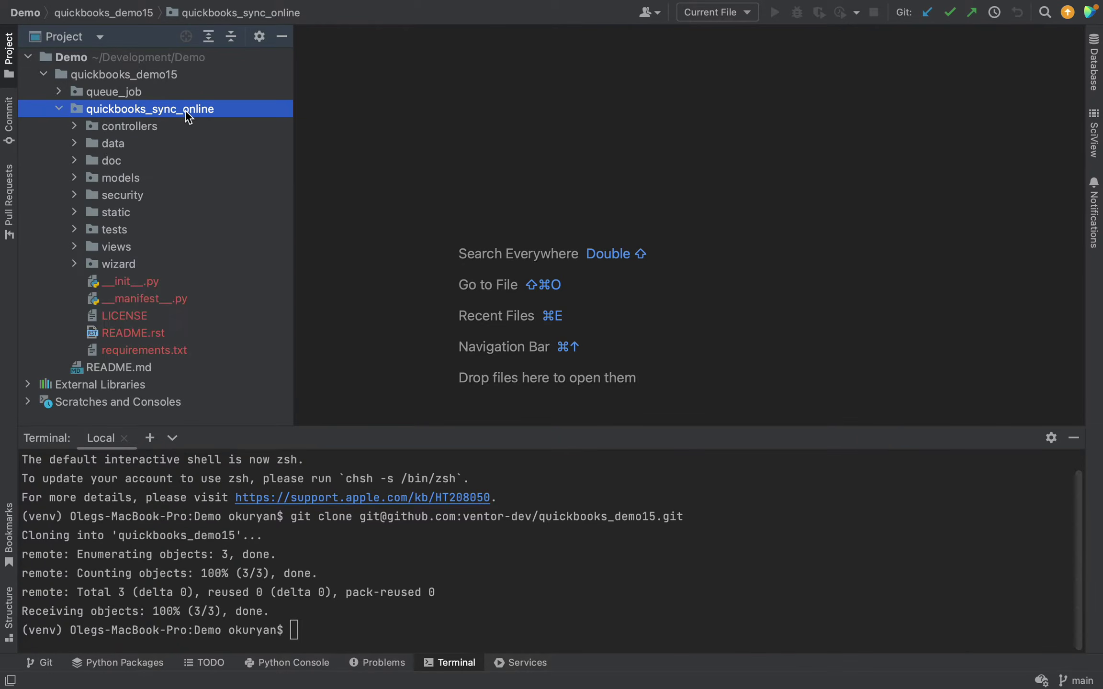
pyautogui.click(166, 346)
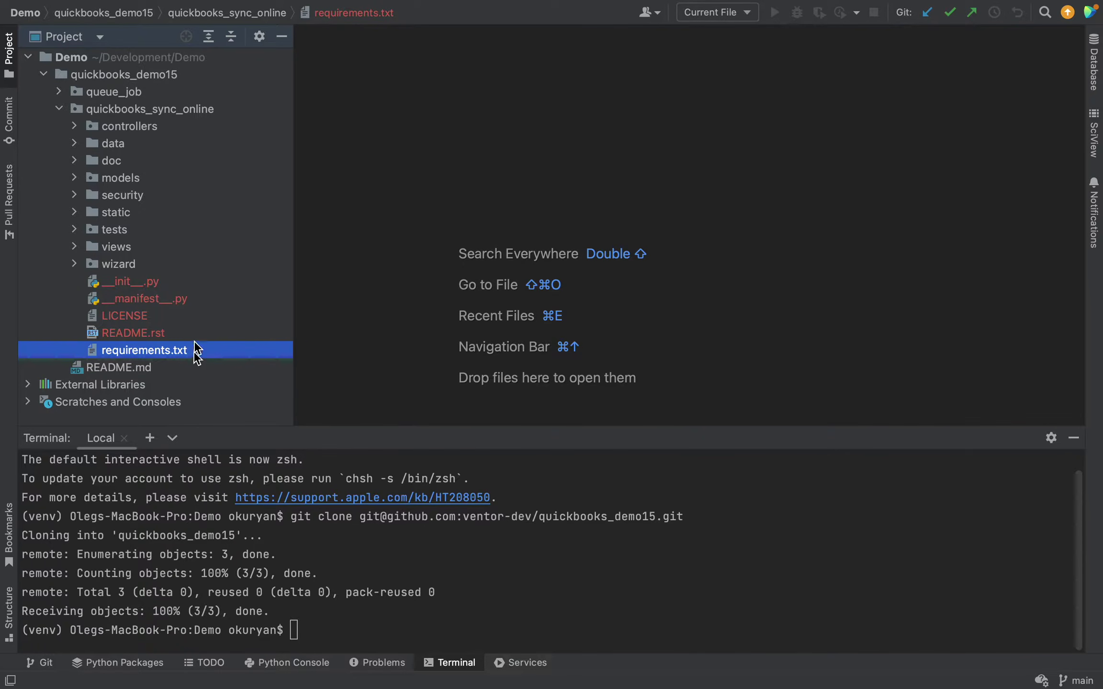
pyautogui.doubleClick(124, 111)
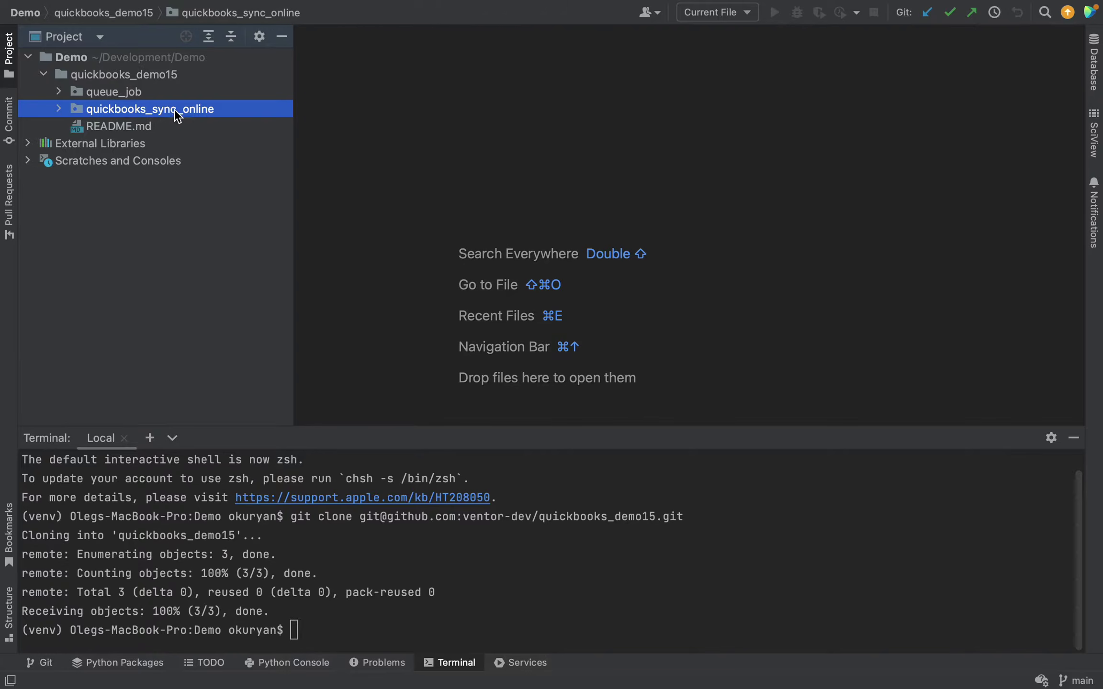
pyautogui.click(144, 76)
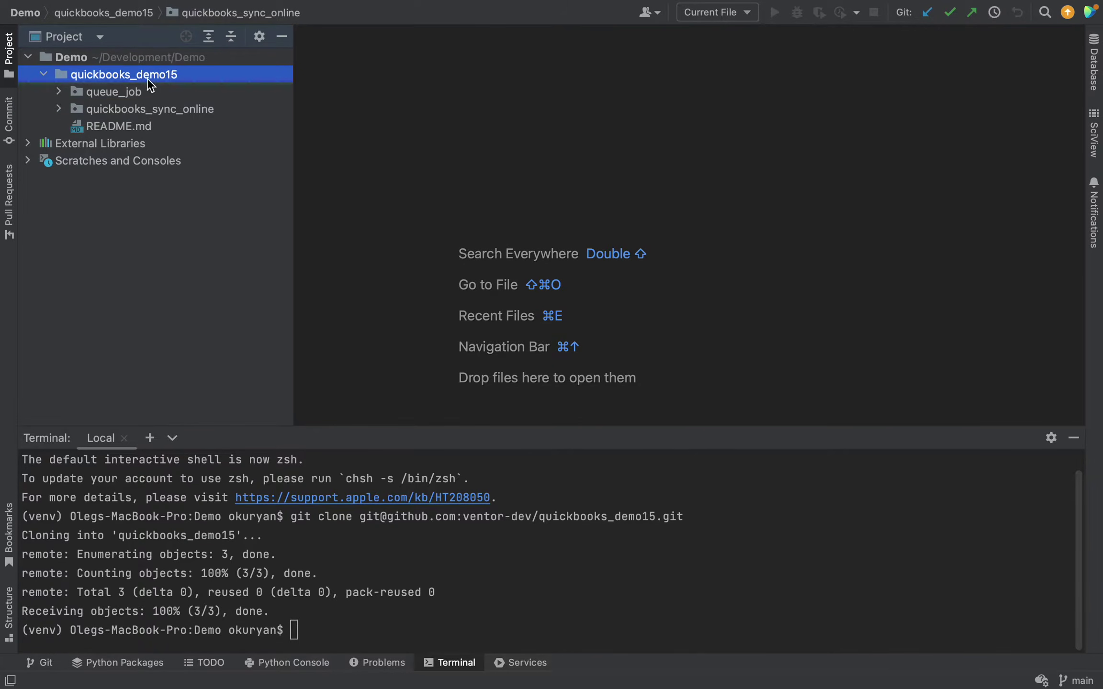
pyautogui.press('super+v')
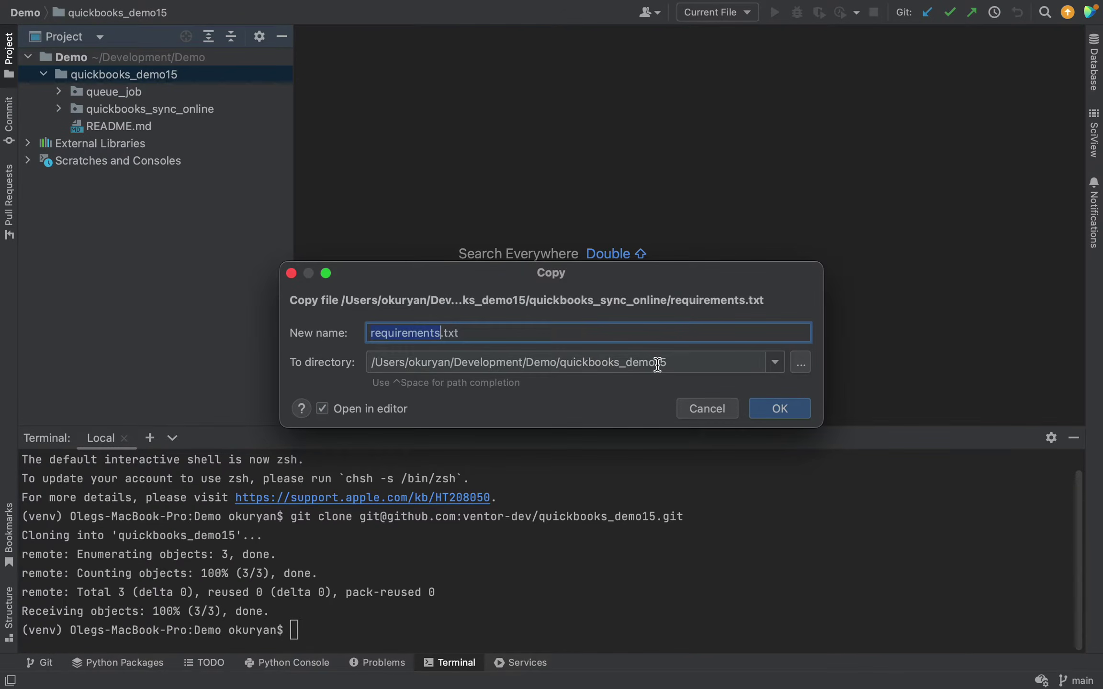
pyautogui.click(765, 408)
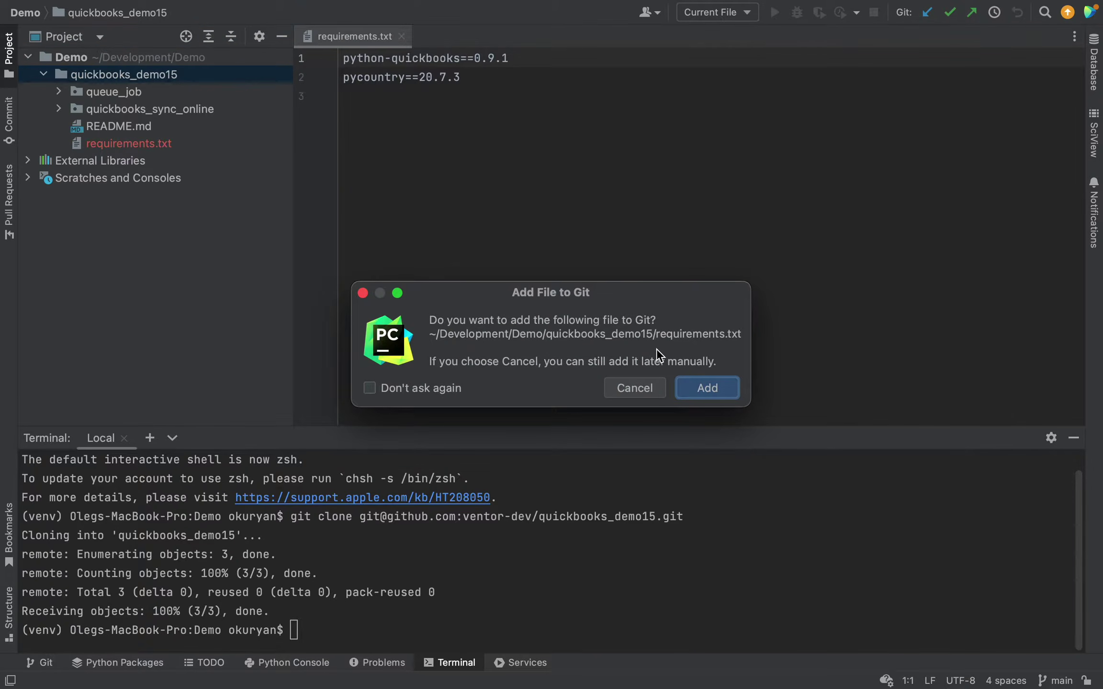
pyautogui.click(696, 389)
# Examine the Python dependencies listed in the quickbooks_demo15 root's requirements.txt.
pyautogui.click(122, 145)
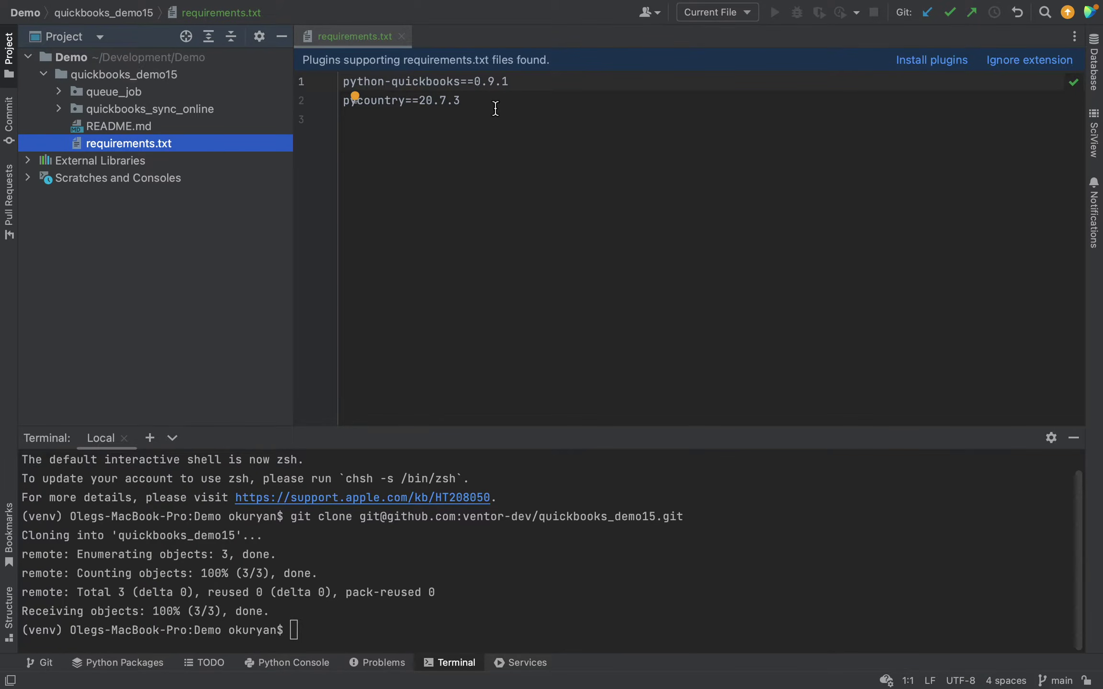
pyautogui.moveTo(493, 103); pyautogui.dragTo(362, 72)
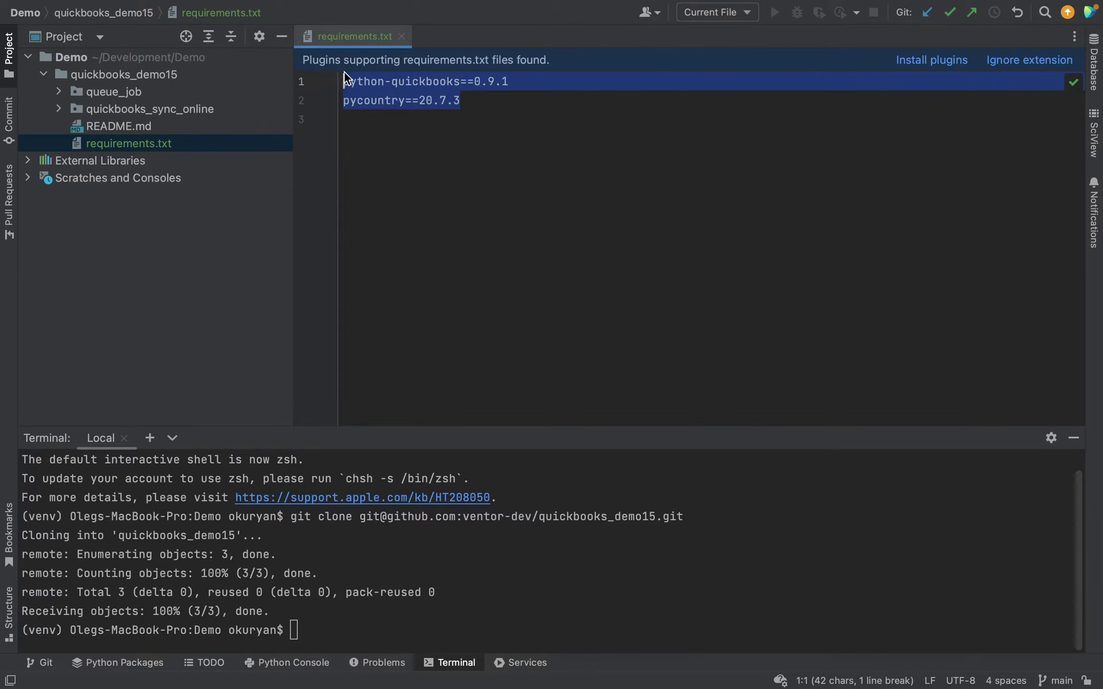
pyautogui.click(428, 113)
pyautogui.moveTo(485, 108); pyautogui.dragTo(317, 66)
# In the terminal, change into the quickbooks_demo15 directory and stage all files with git add *.
pyautogui.doubleClick(308, 609)
pyautogui.moveTo(629, 688)
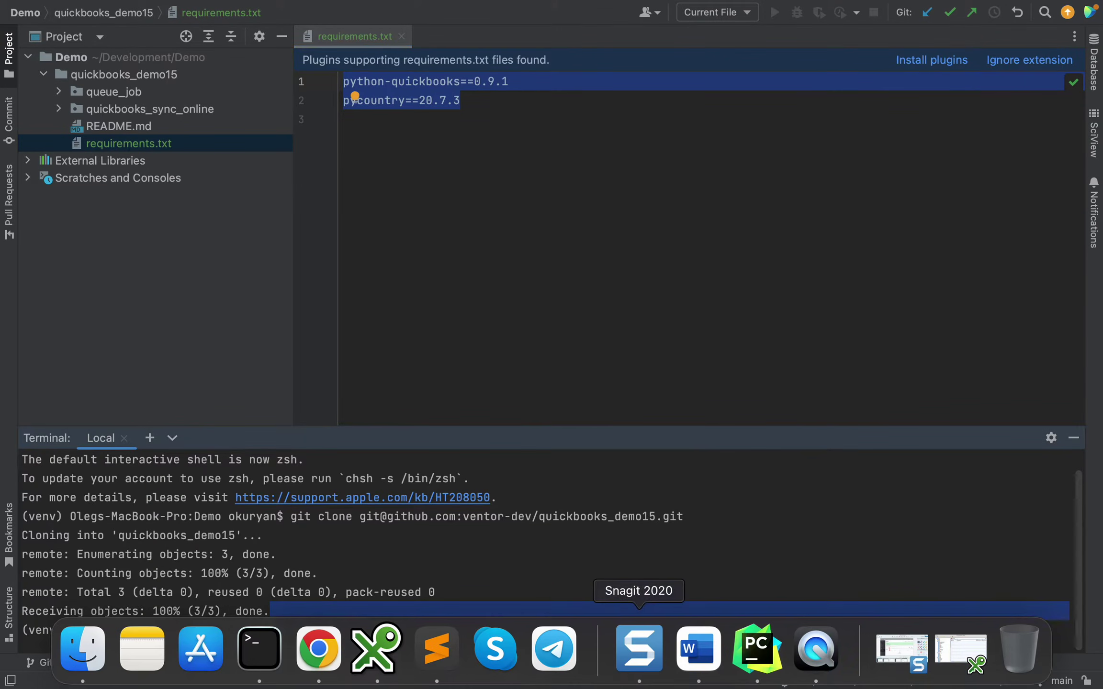
pyautogui.write('cd qu')
pyautogui.press('Tab')
pyautogui.press('Return')
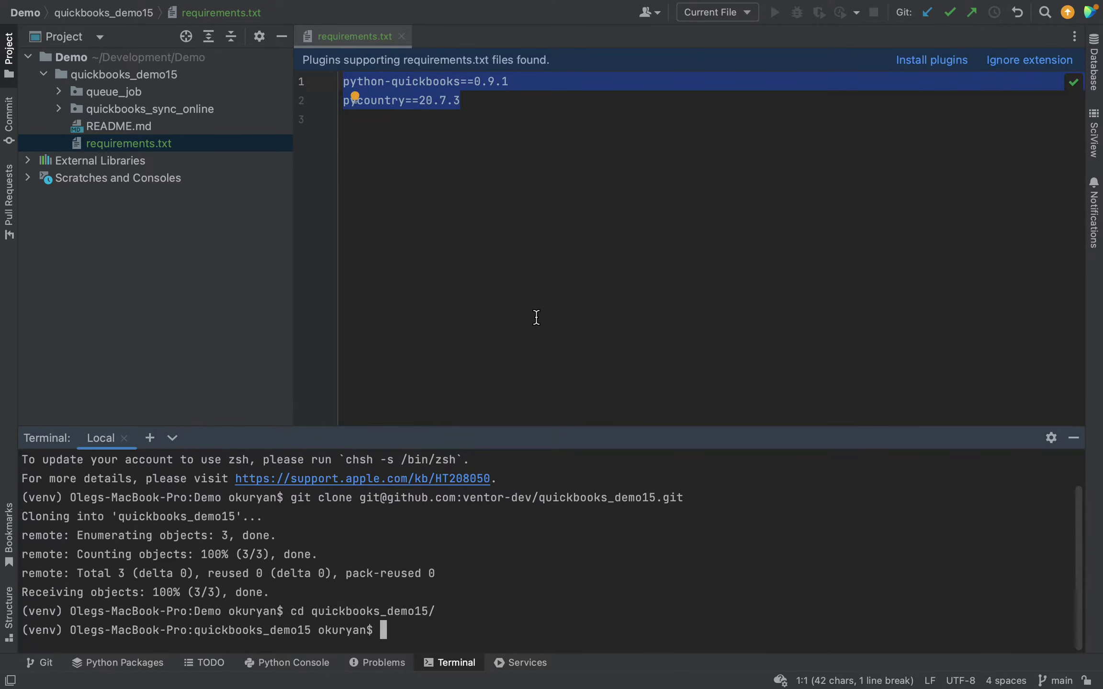
pyautogui.write('git add *')
pyautogui.press('Return')
# Commit all changes with the message "[ADD] Added modules" and push the commit to GitHub.
pyautogui.write('git co')
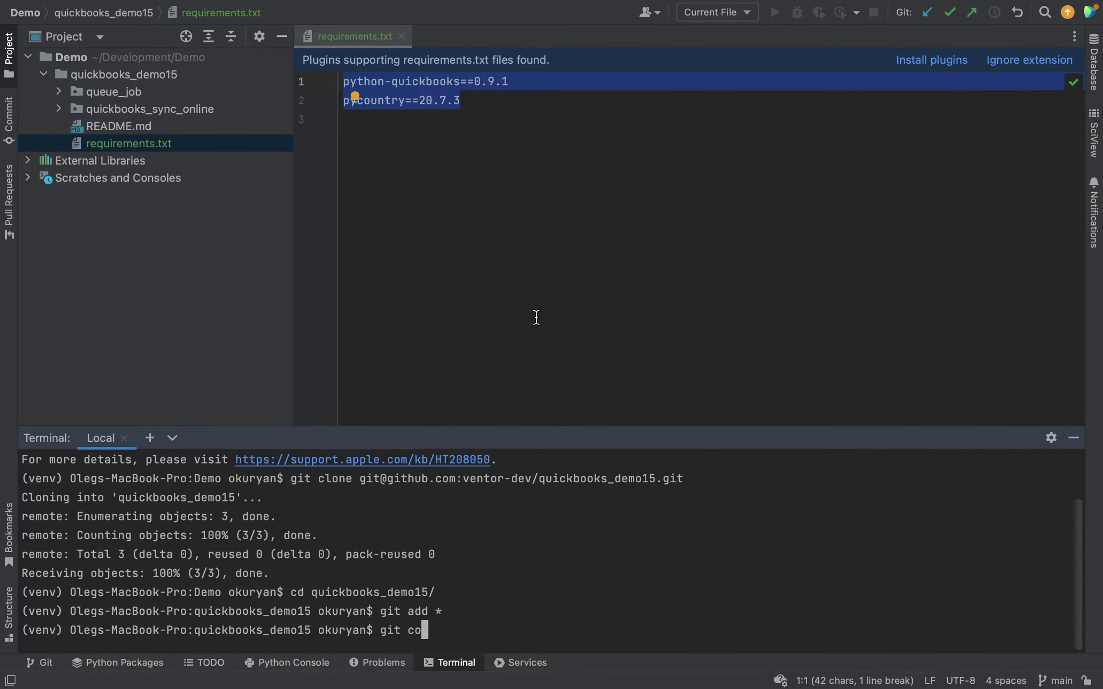
pyautogui.write('mmit -a ""')
pyautogui.press('Left')
pyautogui.press('Left')
pyautogui.write('-m "[]')
pyautogui.press('Left')
pyautogui.write('ADD')
pyautogui.press('Right')
pyautogui.write('Added modules')
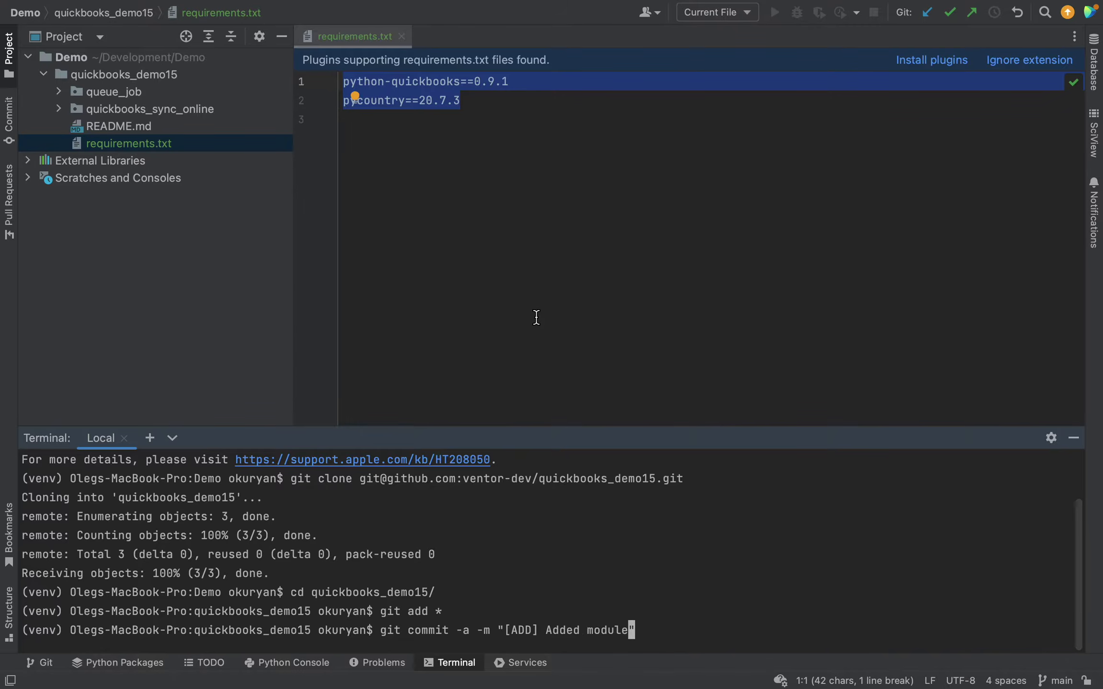
pyautogui.press('Return')
pyautogui.write('git push')
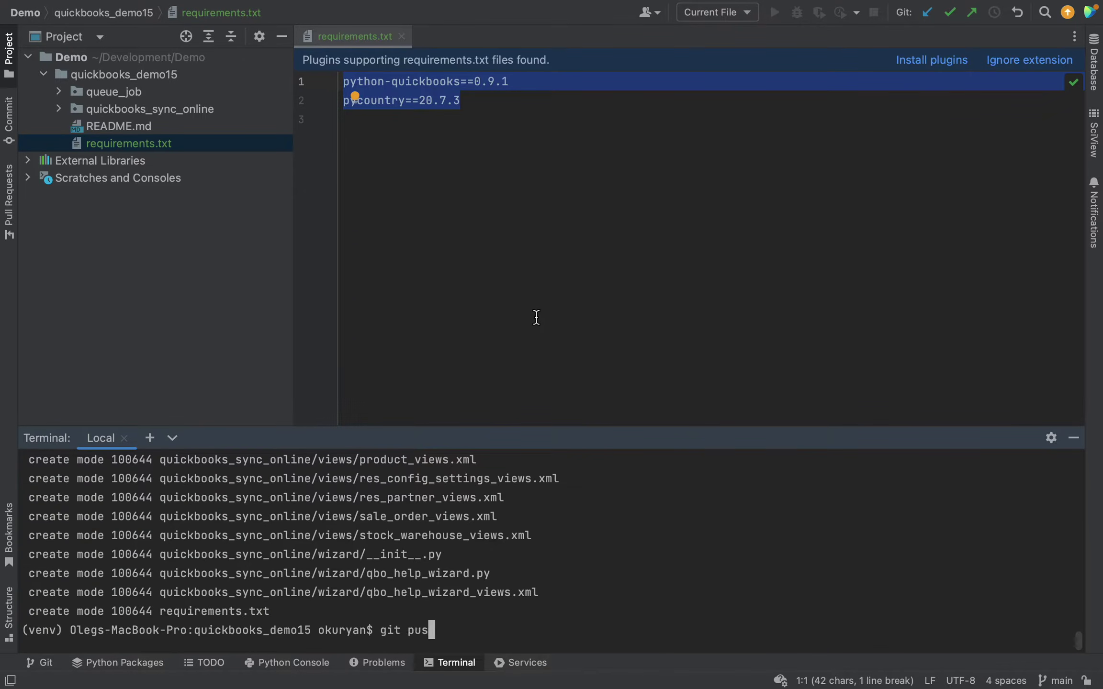
pyautogui.press('Return')
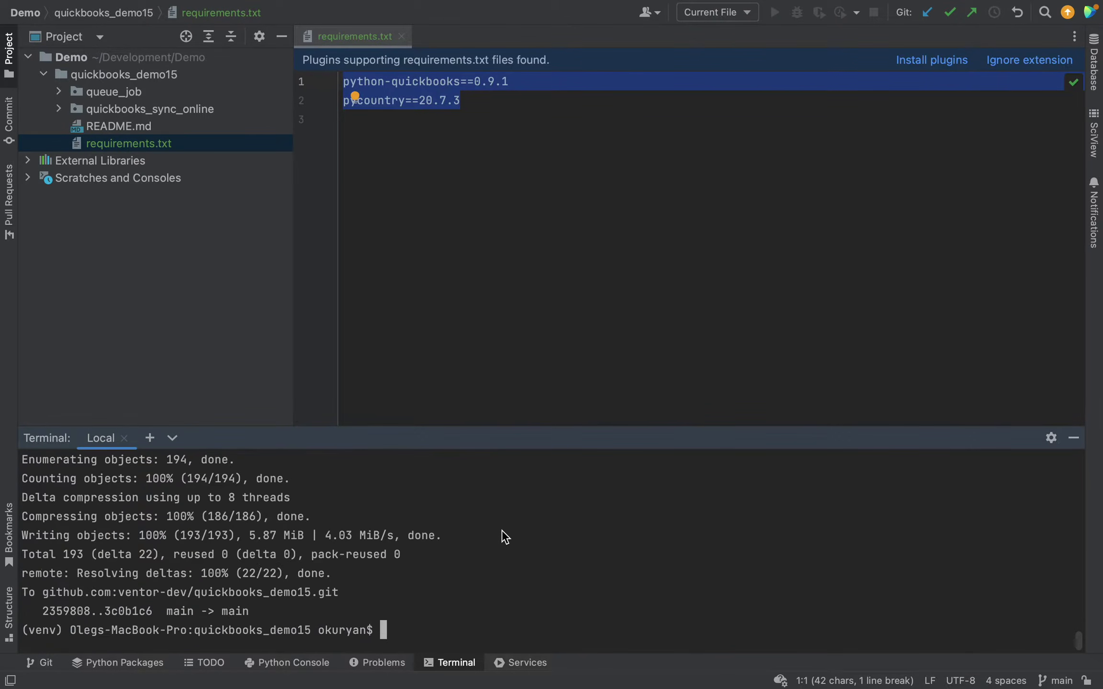
# Switch to Chrome and check the build status of the "[ADD] Added modules" commit on Odoo.sh's main branch, then return to PyCharm.
pyautogui.press('super+Tab')
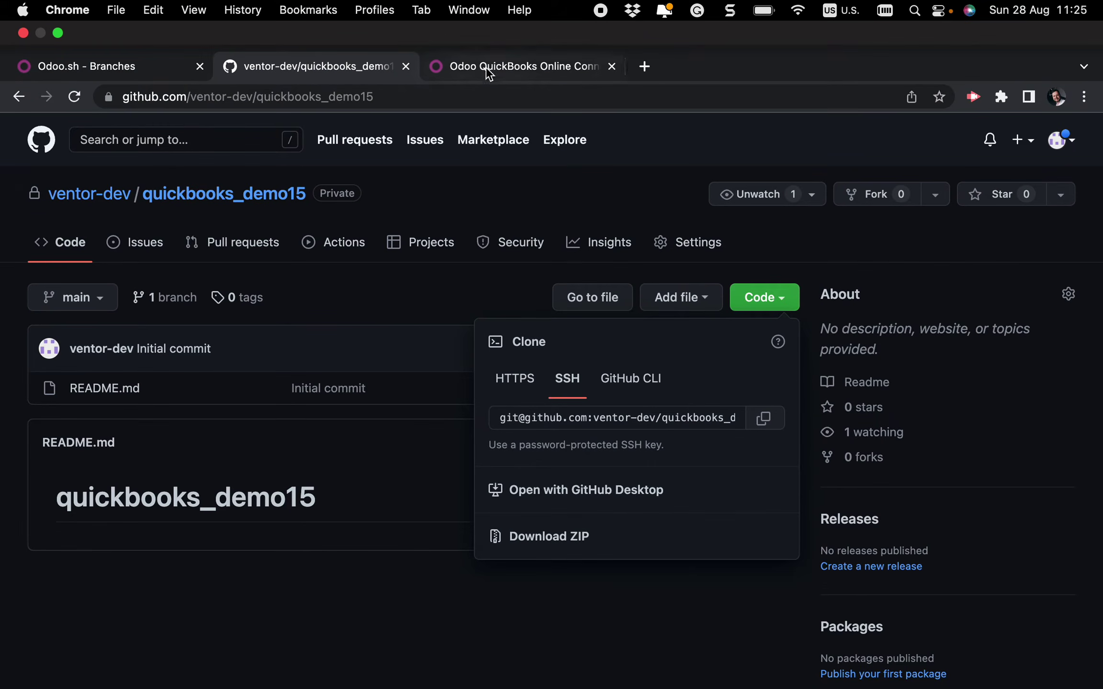
pyautogui.click(132, 77)
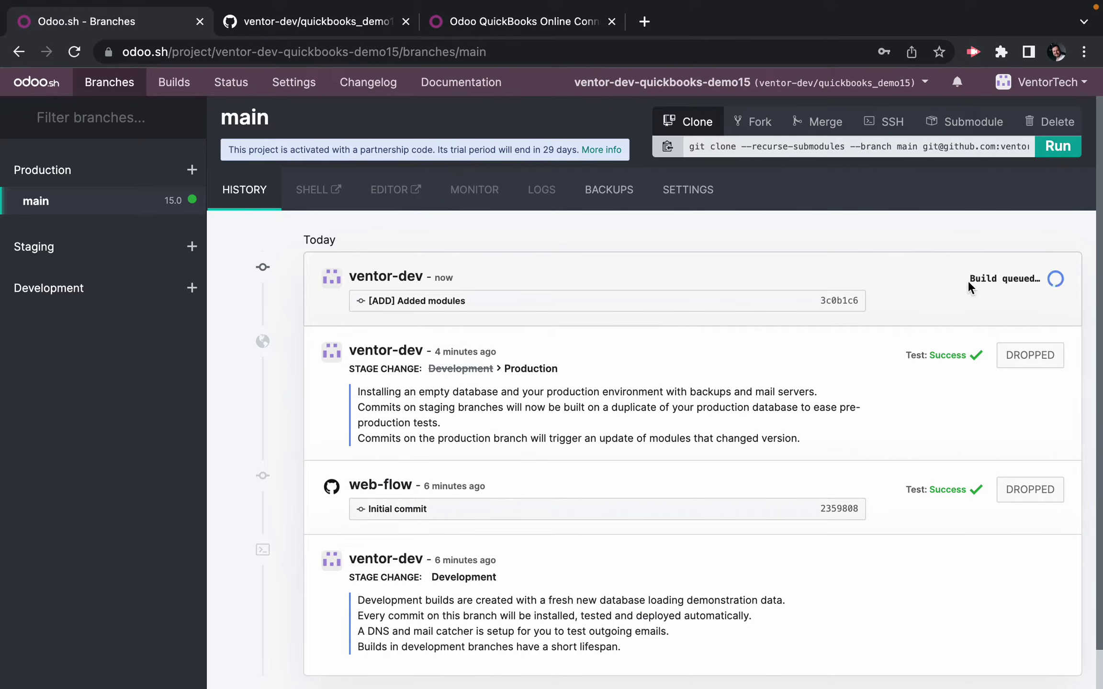
pyautogui.moveTo(969, 278); pyautogui.dragTo(1037, 278)
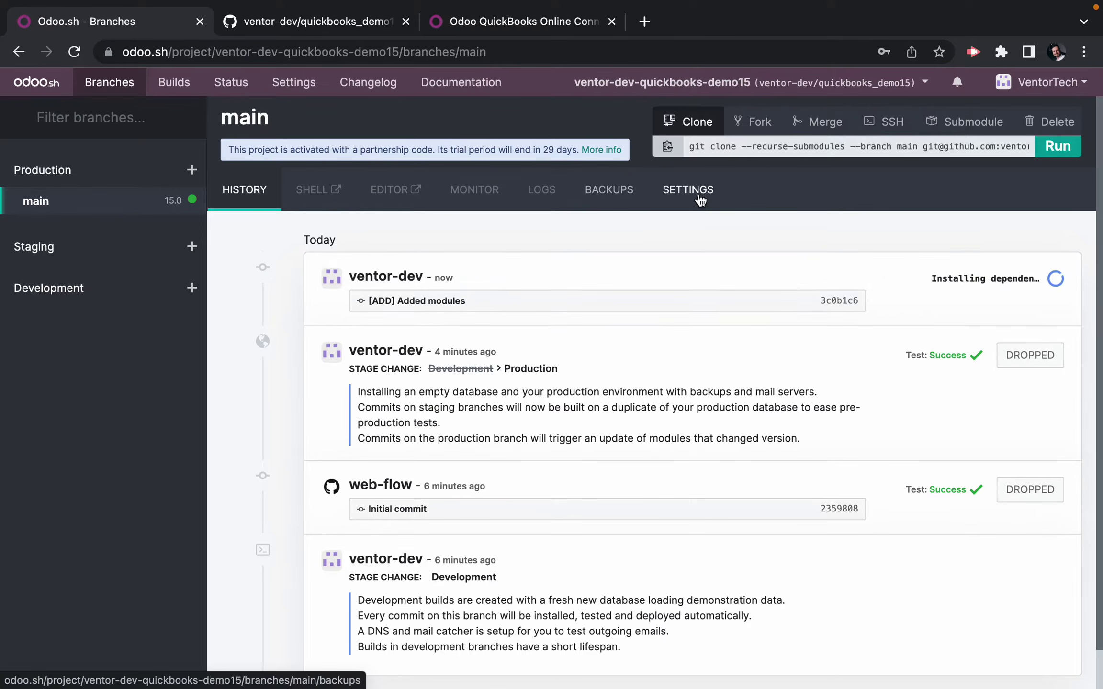
pyautogui.hotkey('ctrl', 'Left')
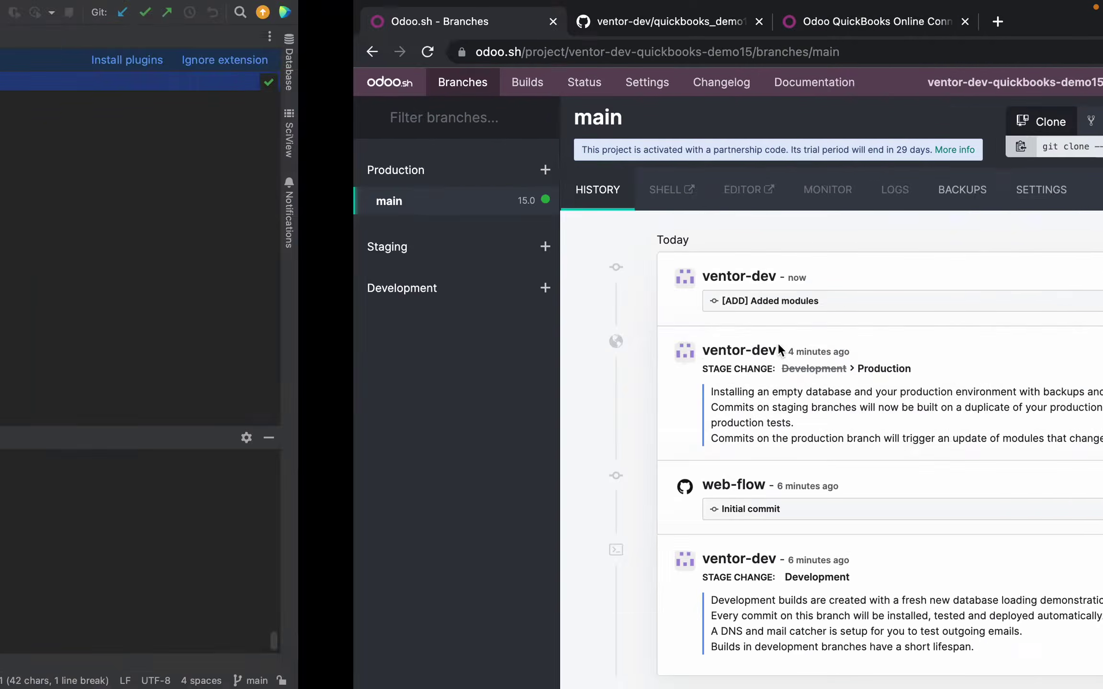
# Review the dependency lines of requirements.txt in PyCharm and switch back to Chrome.
pyautogui.click(437, 124)
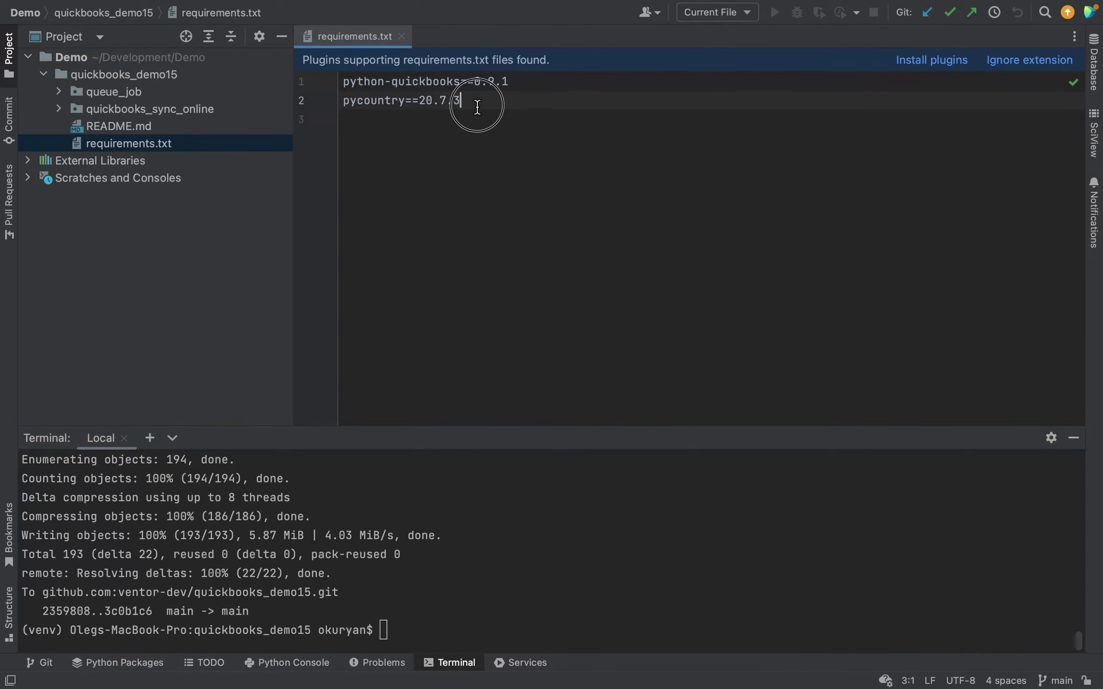
pyautogui.moveTo(476, 100); pyautogui.dragTo(330, 79)
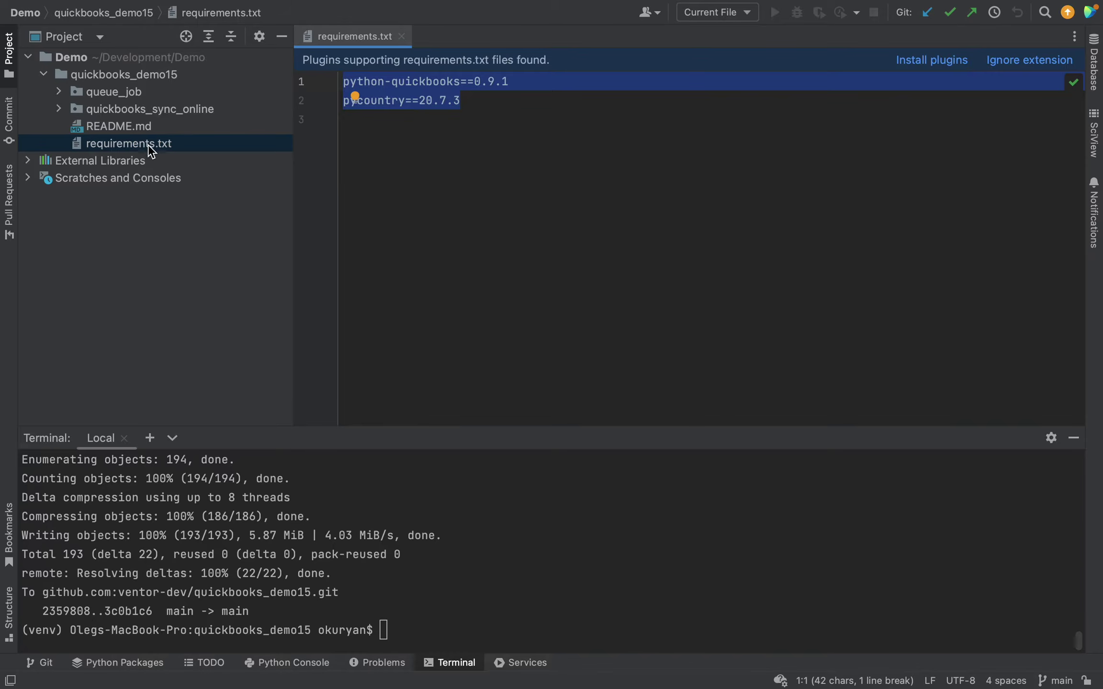
pyautogui.hotkey('ctrl', 'Right')
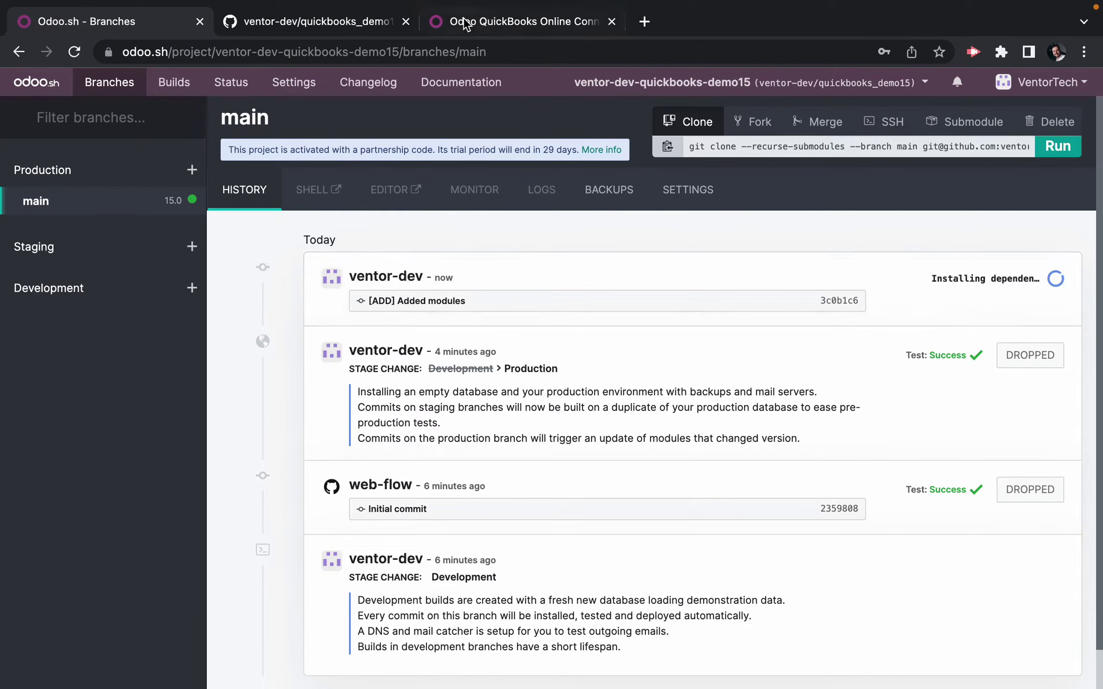
# Read the installation steps and the odoo.conf notes on the QuickBooks connector's Odoo Apps page.
pyautogui.click(491, 24)
pyautogui.scroll(3, 483, 277)
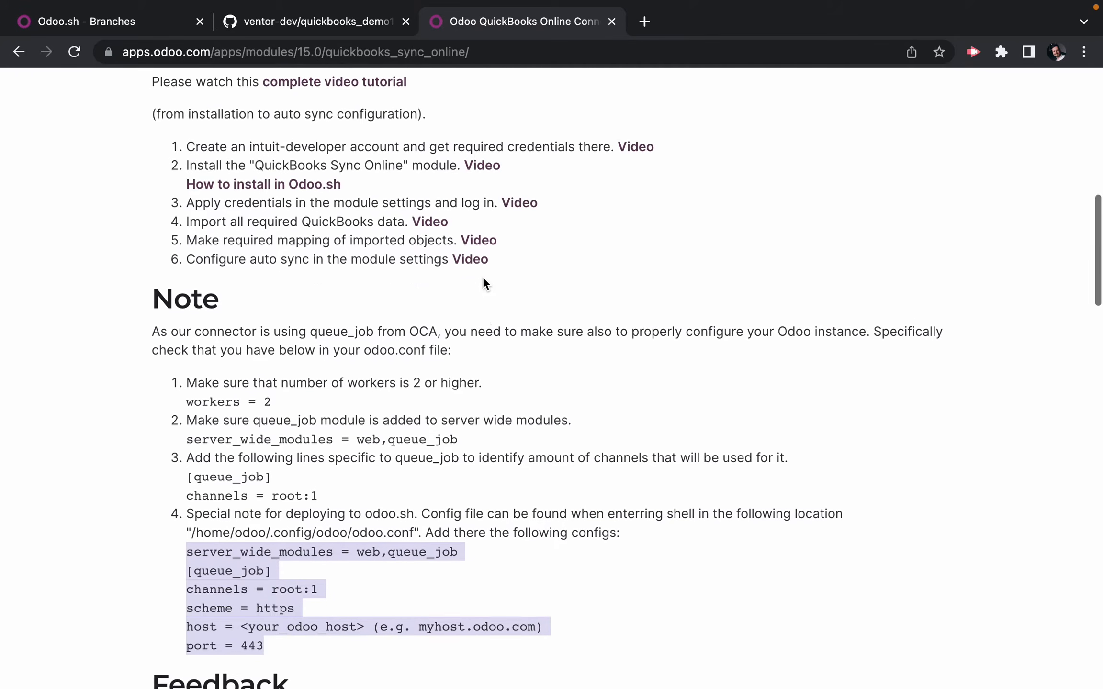
pyautogui.scroll(-2, 483, 278)
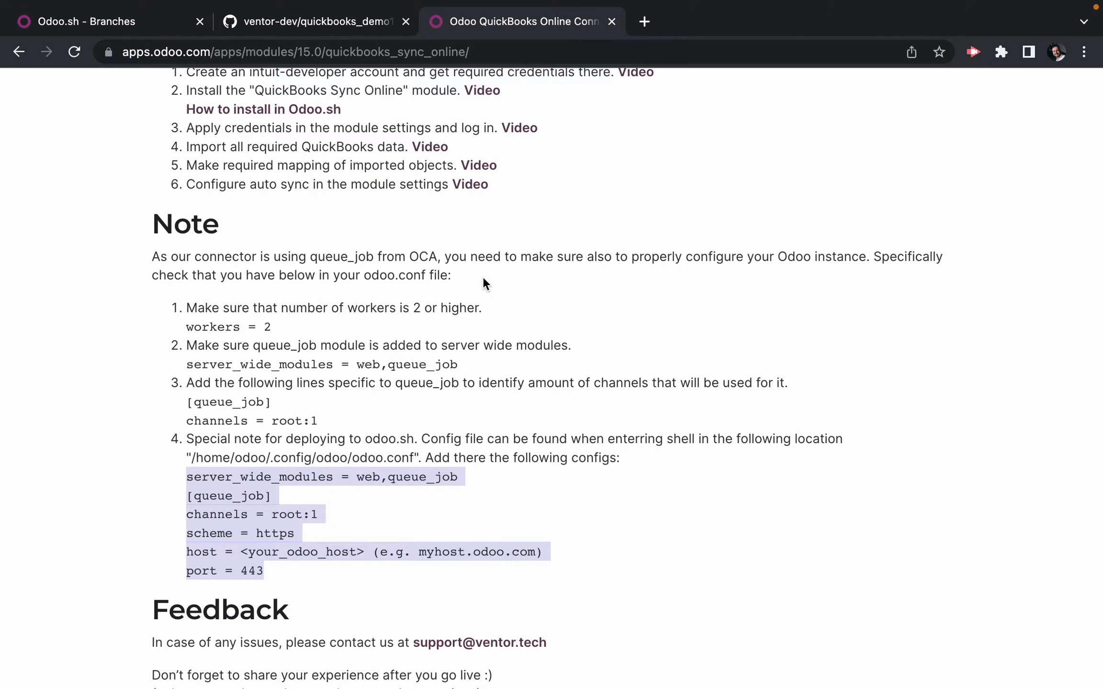
# Connect to the Odoo.sh main branch's "[ADD] Added modules" build and open the My Company record in its company settings.
pyautogui.click(118, 25)
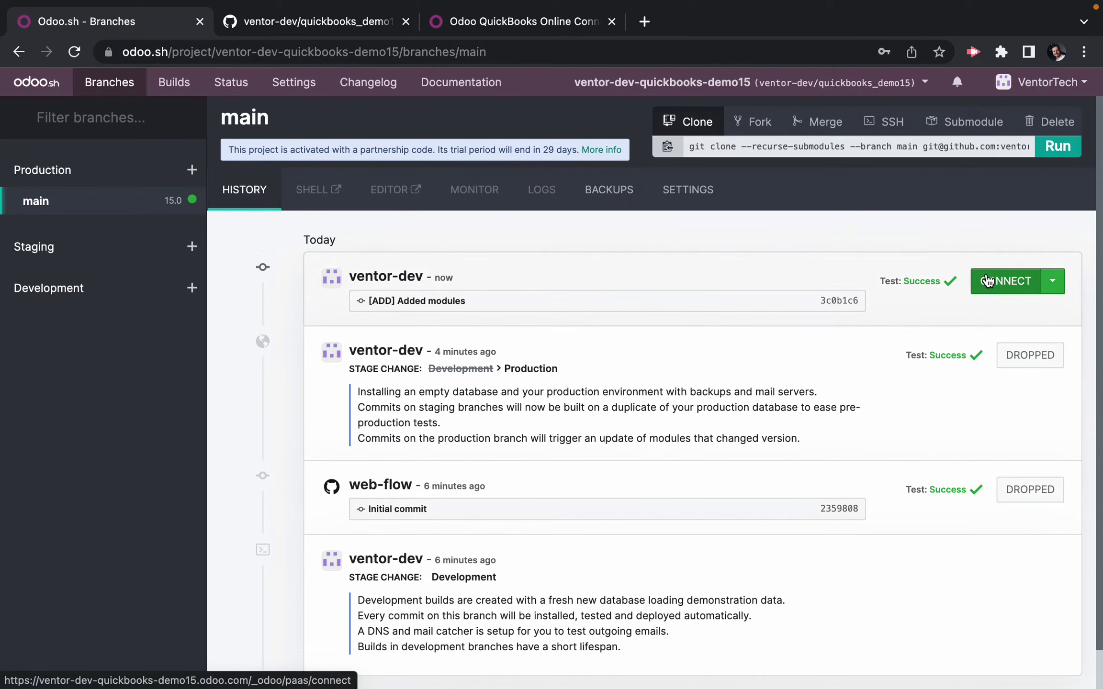
pyautogui.click(1002, 280)
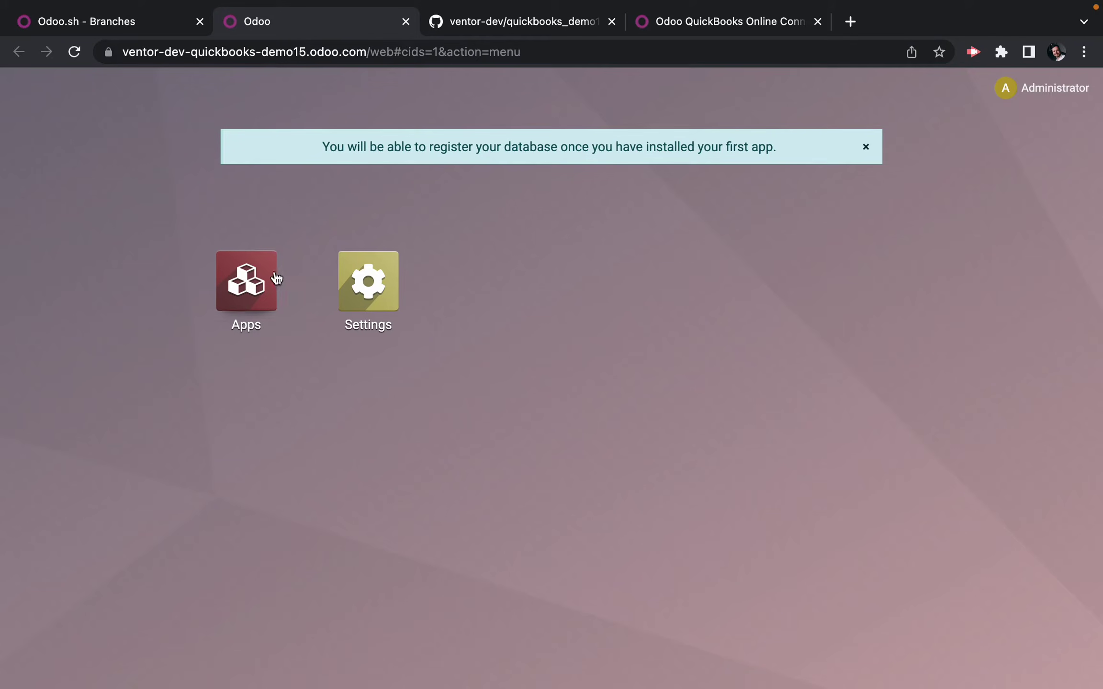
pyautogui.click(370, 296)
pyautogui.click(176, 92)
pyautogui.click(203, 149)
pyautogui.click(225, 235)
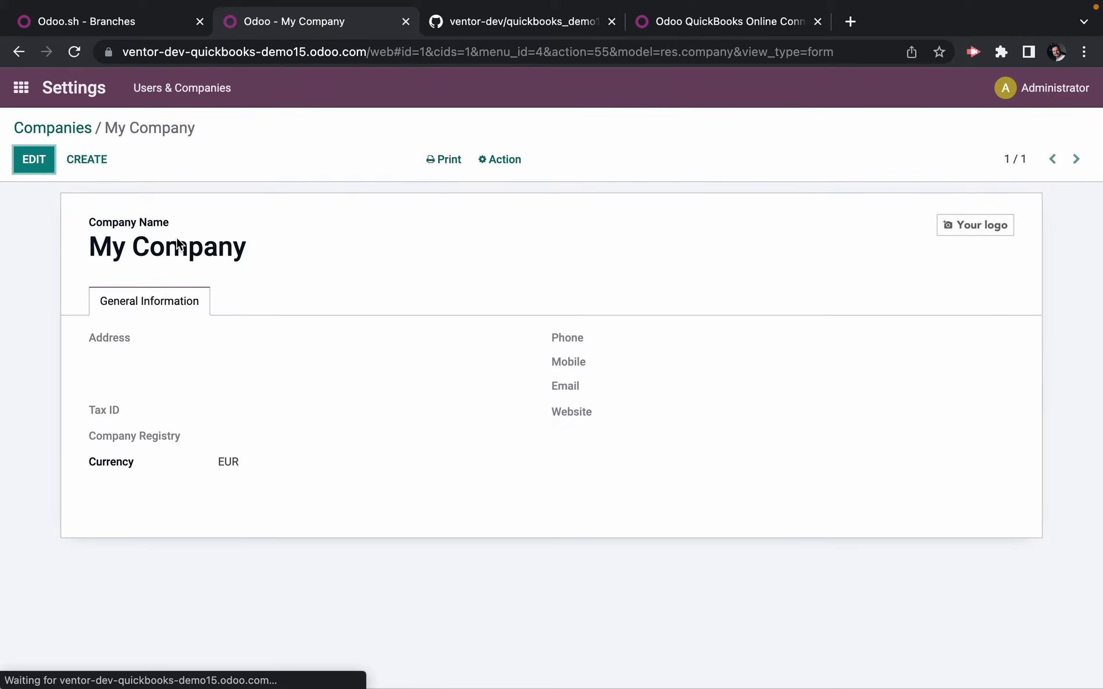
# Rename the company to "My Company USA", set its country to United States, and save the record.
pyautogui.click(33, 165)
pyautogui.write('USA')
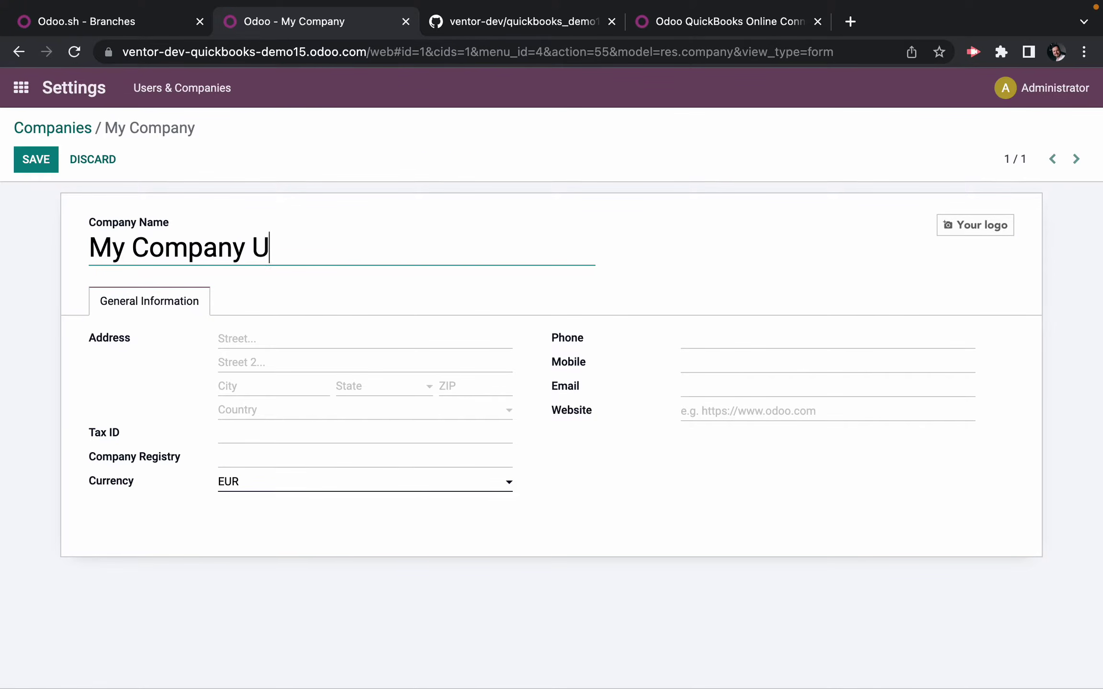
pyautogui.click(257, 421)
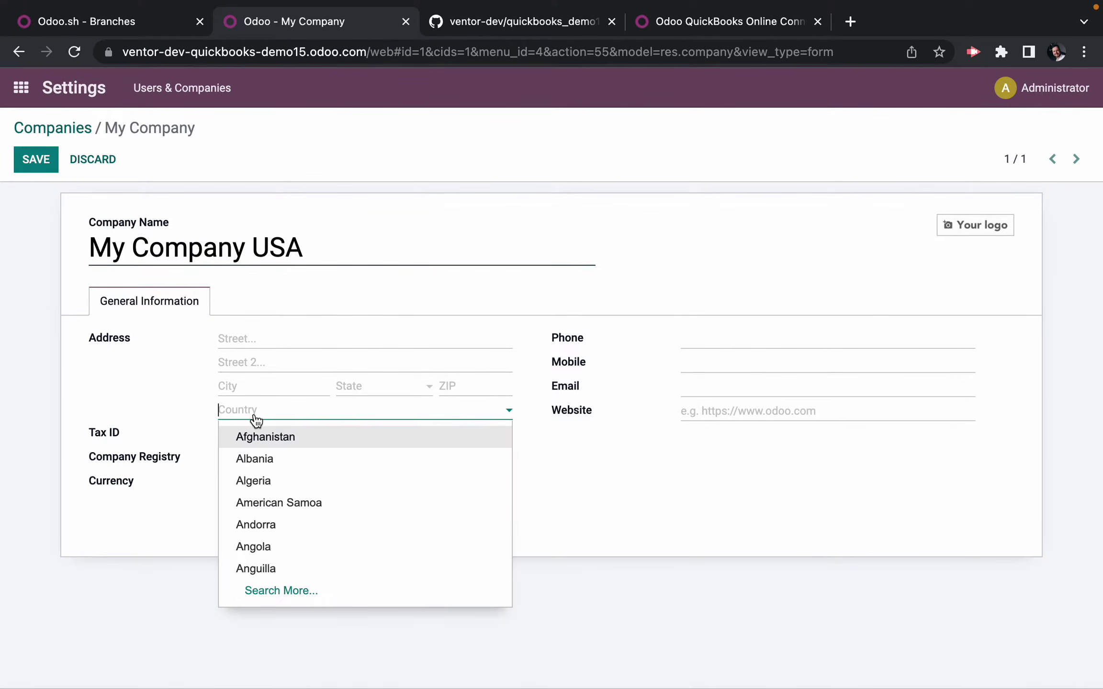
pyautogui.write('unid')
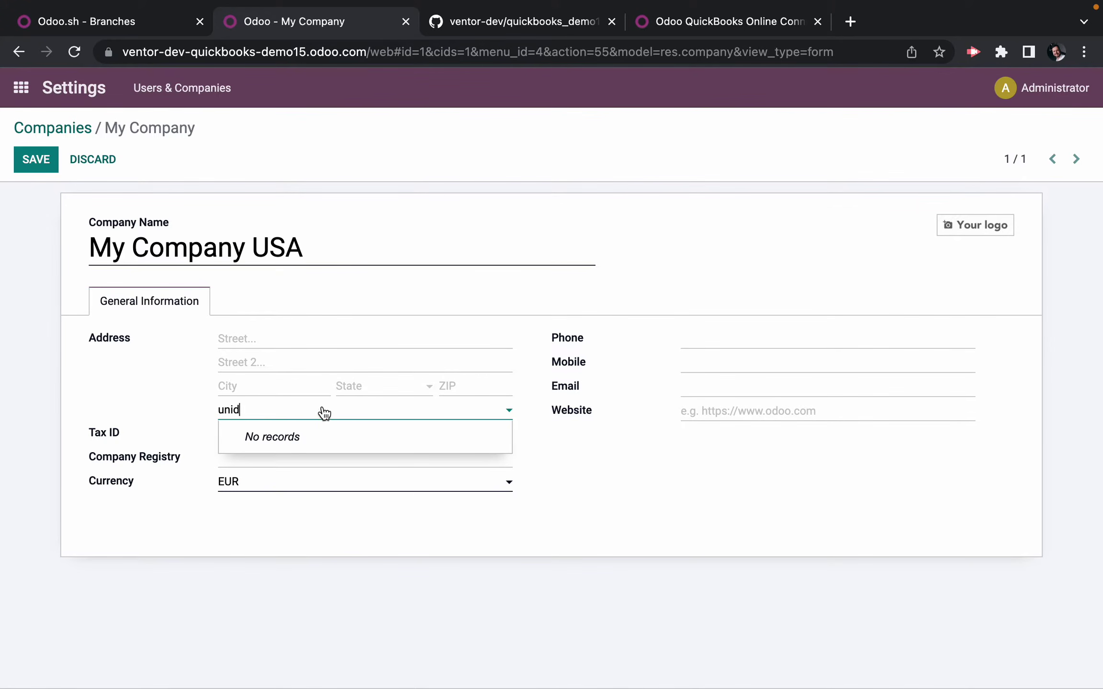
pyautogui.press('BackSpace')
pyautogui.press('BackSpace')
pyautogui.write('nited')
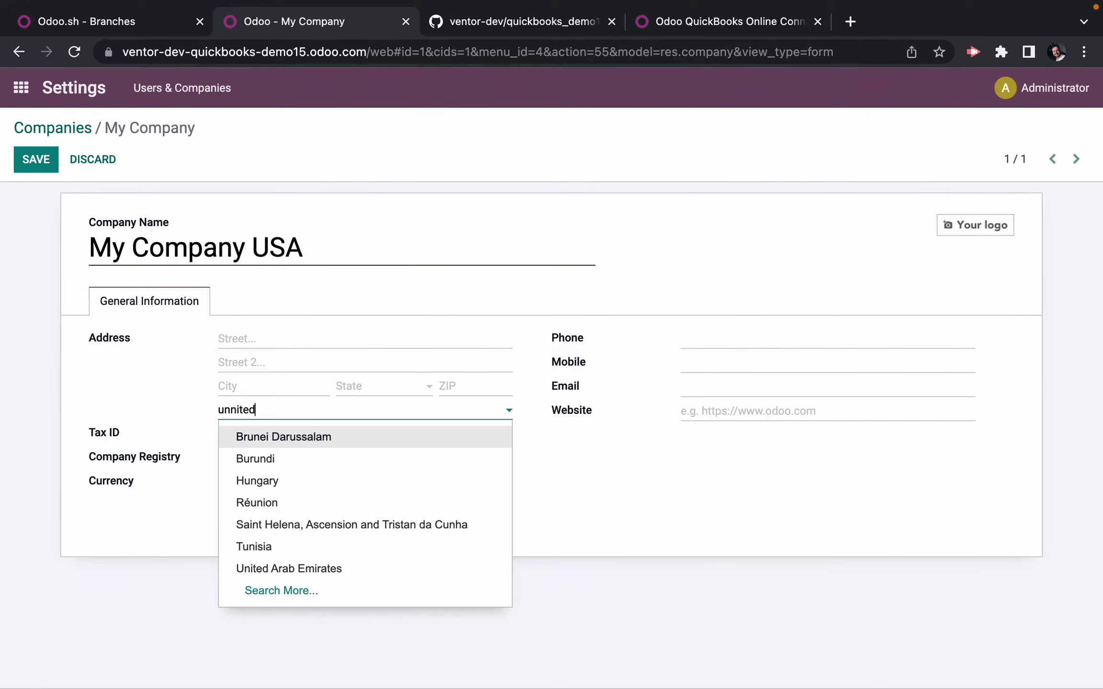
pyautogui.press('BackSpace')
pyautogui.press('BackSpace')
pyautogui.write('ite')
pyautogui.click(301, 482)
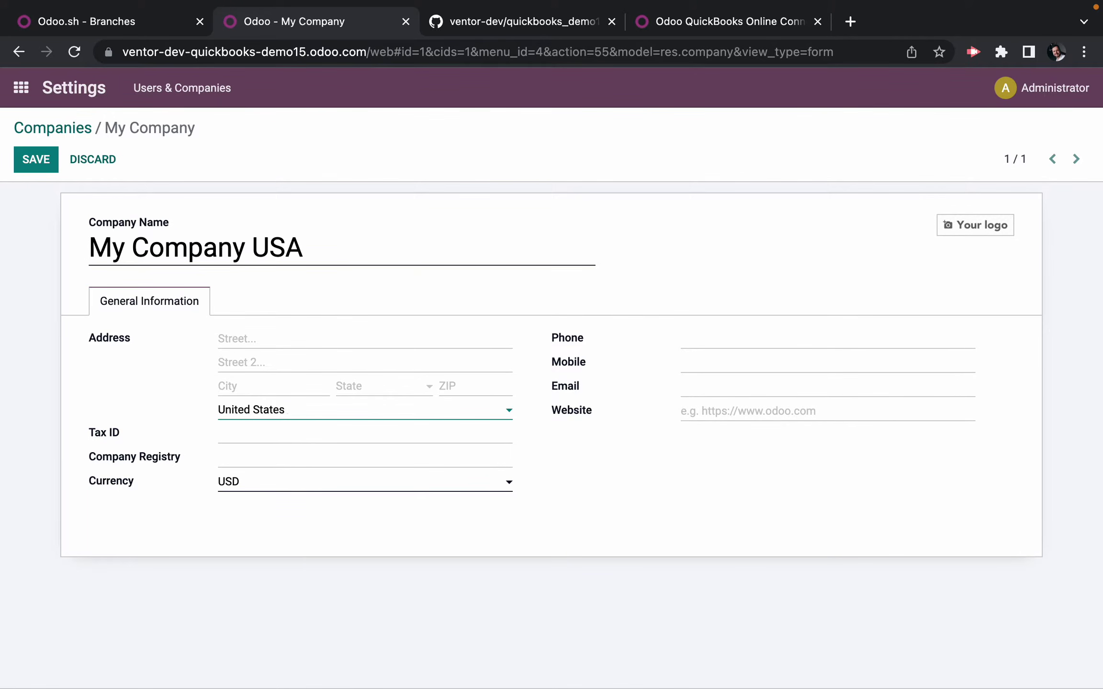
pyautogui.click(30, 163)
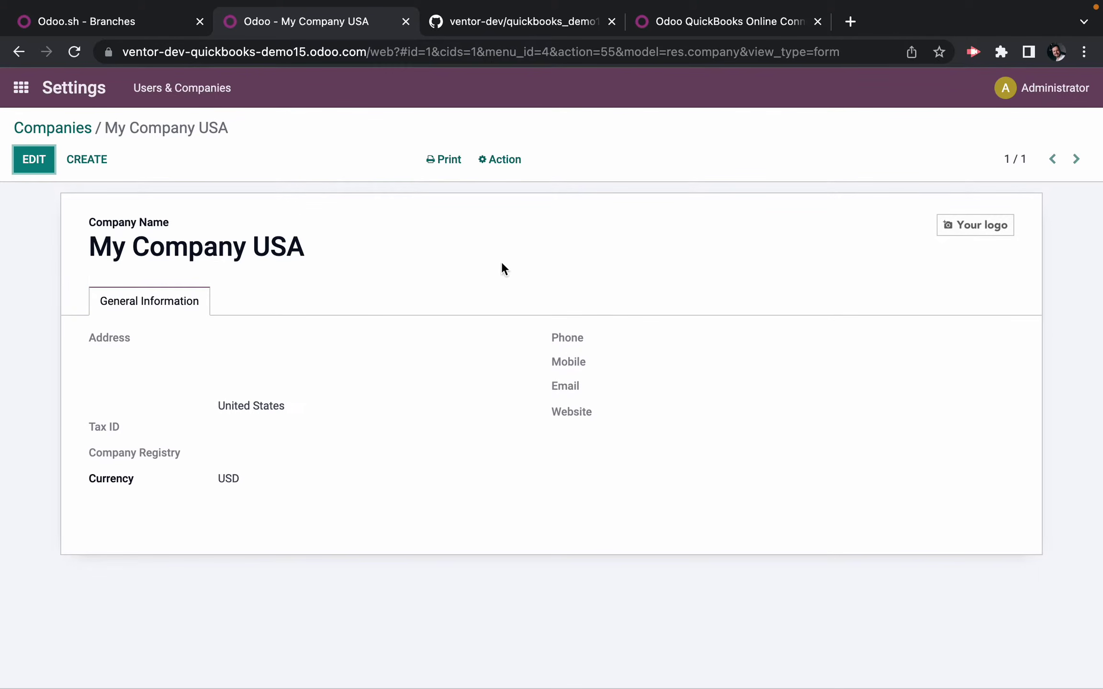
# Return to the Odoo home screen, open the app catalogue, and install the Accounting app.
pyautogui.click(52, 125)
pyautogui.click(21, 93)
pyautogui.click(366, 282)
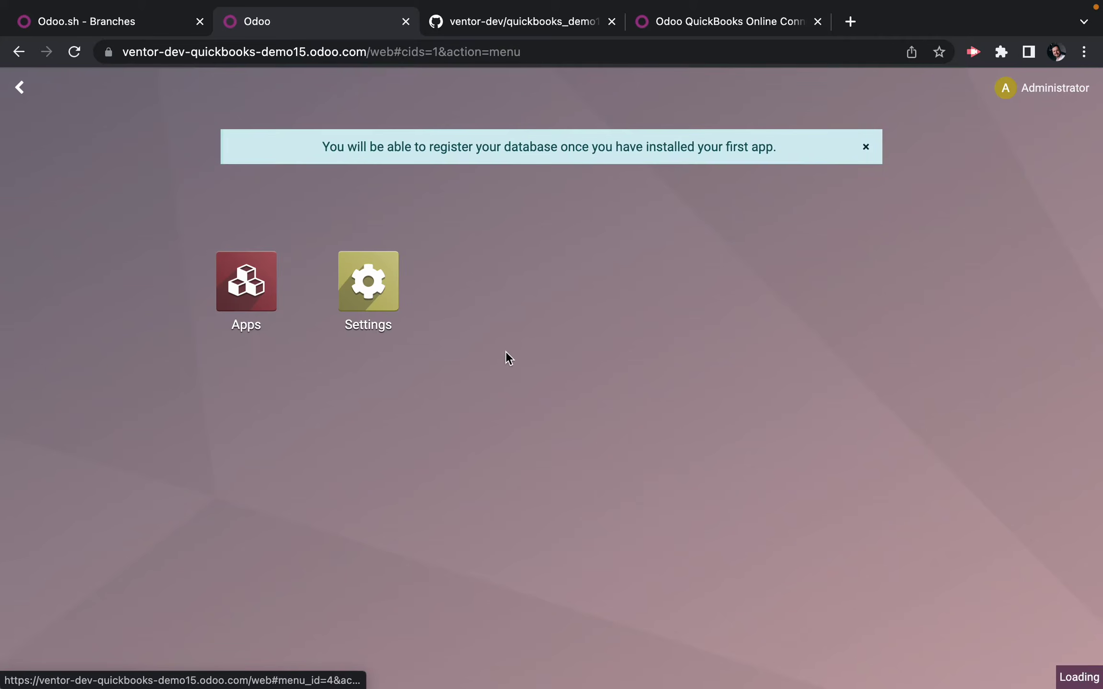
pyautogui.click(21, 96)
pyautogui.click(245, 282)
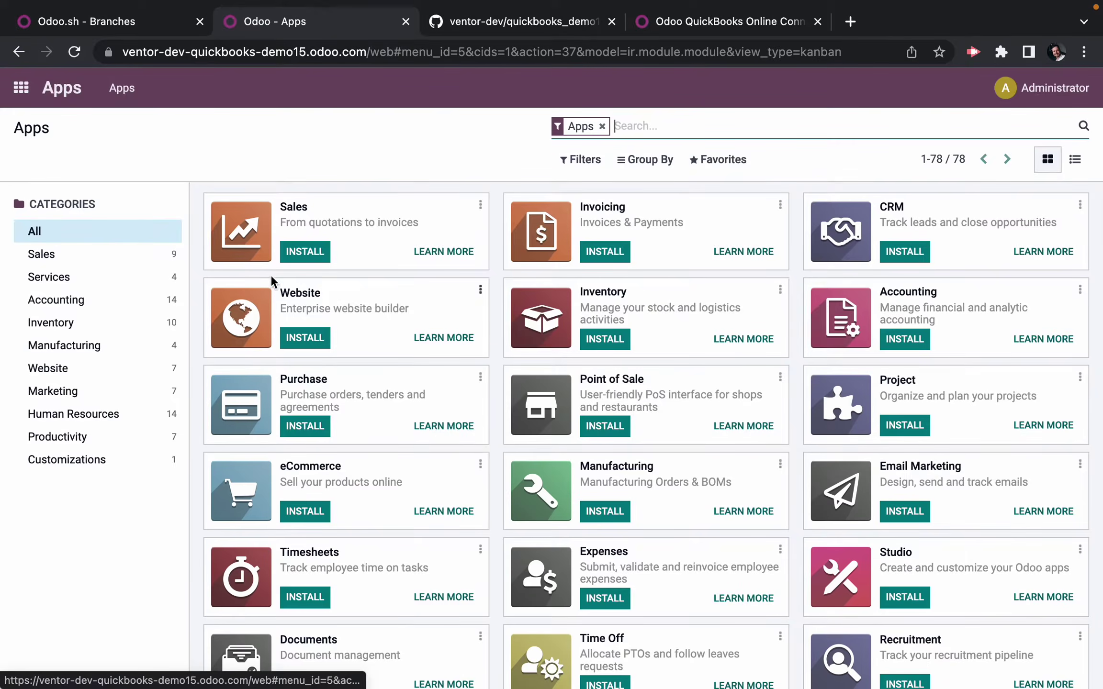
pyautogui.click(905, 339)
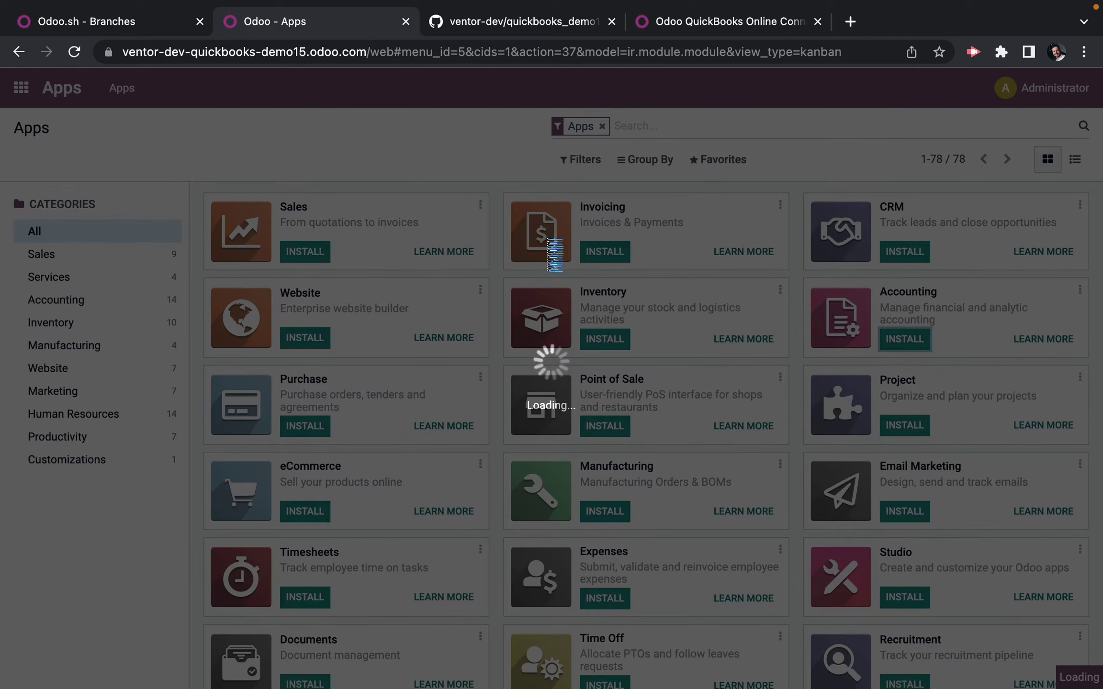
# Examine the special note for deploying to odoo.sh on the connector page and check the Accounting installation's progress.
pyautogui.click(708, 23)
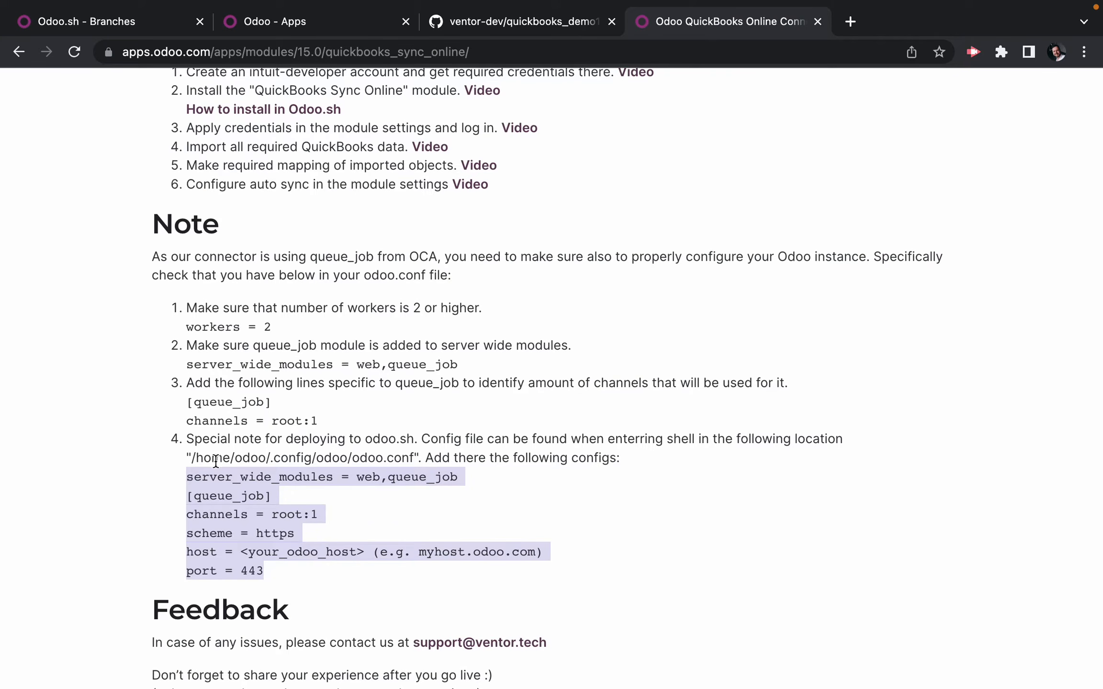
pyautogui.click(205, 440)
pyautogui.moveTo(189, 440); pyautogui.dragTo(415, 440)
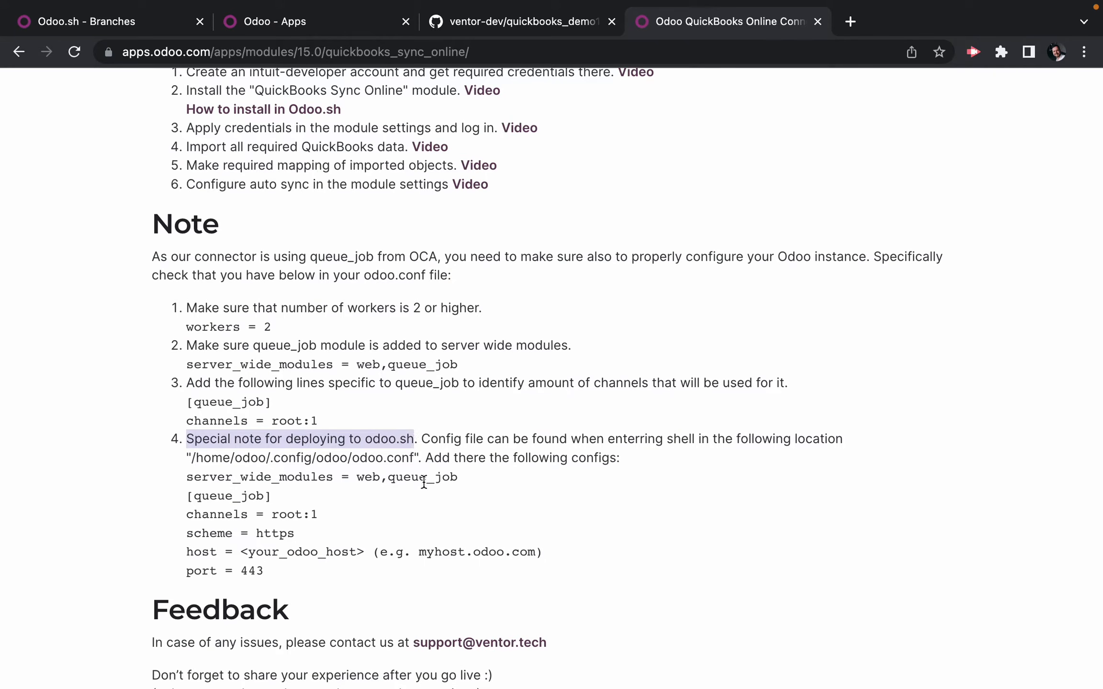
pyautogui.click(326, 26)
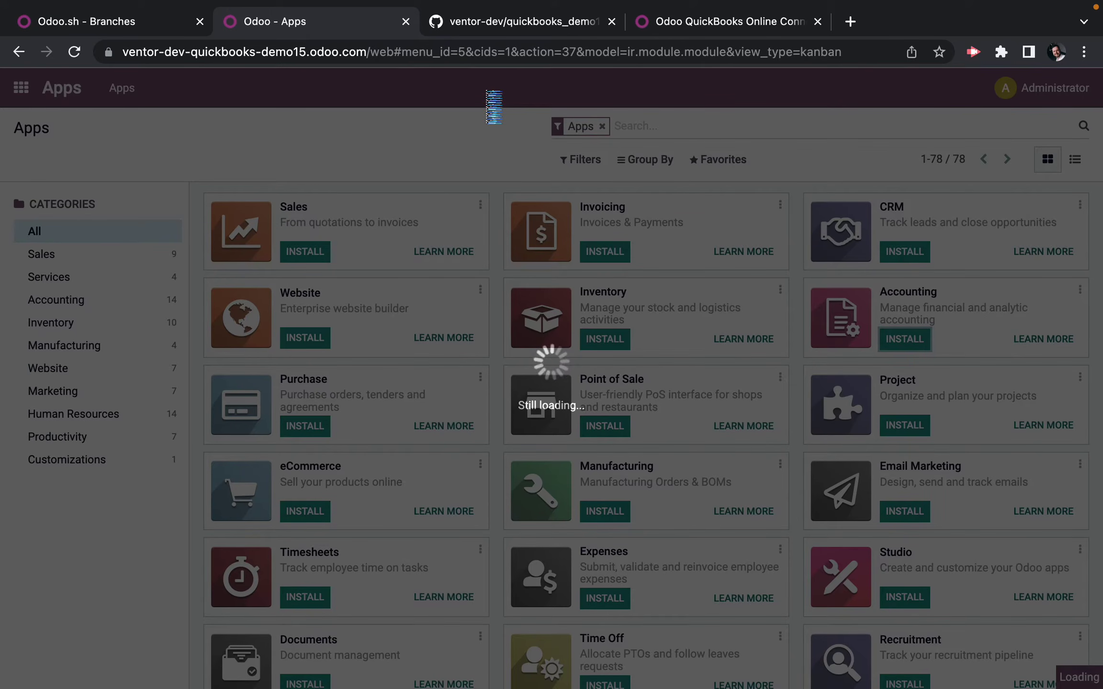
pyautogui.click(699, 25)
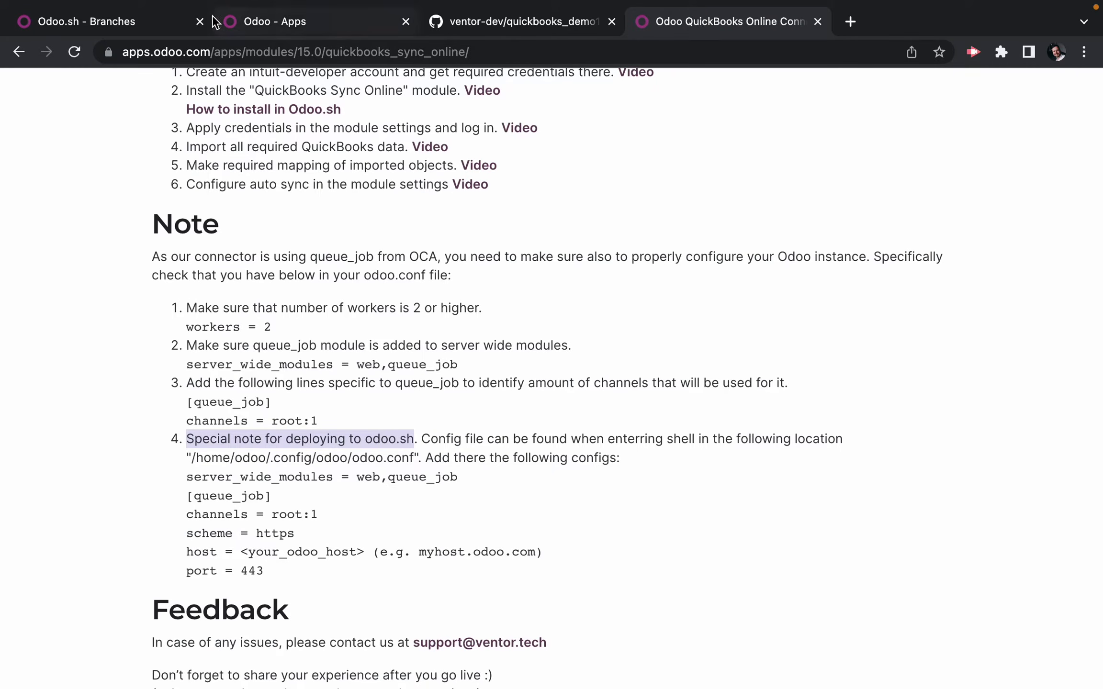
# Reload the Odoo.sh main branch page and view the branch's logs.
pyautogui.click(137, 22)
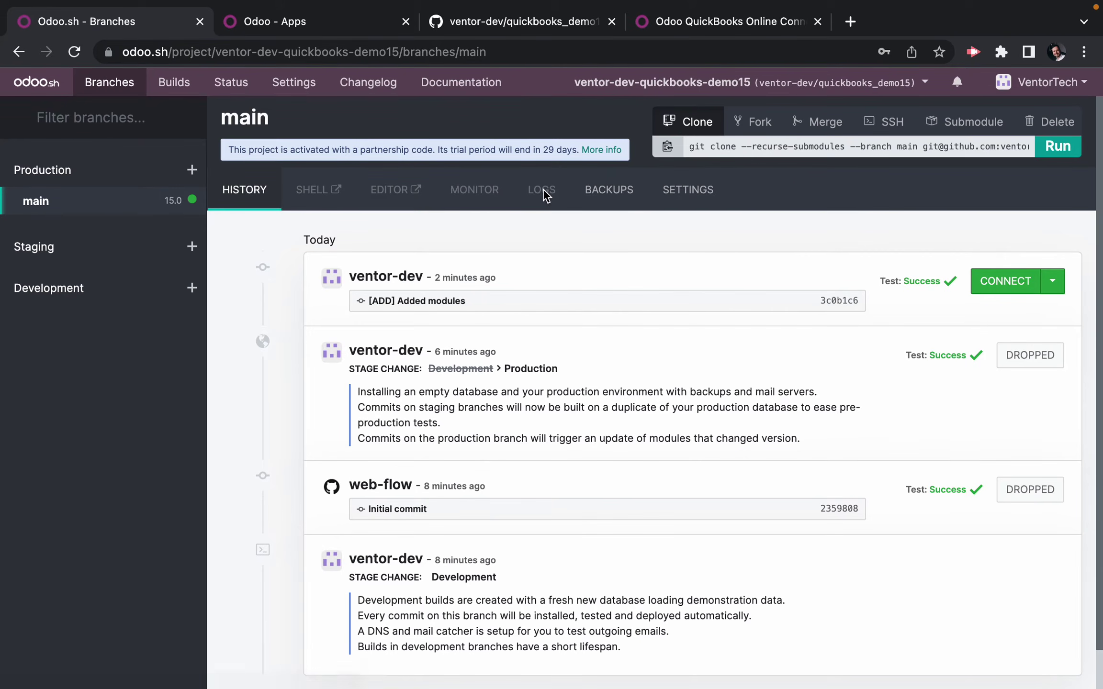
pyautogui.click(309, 51)
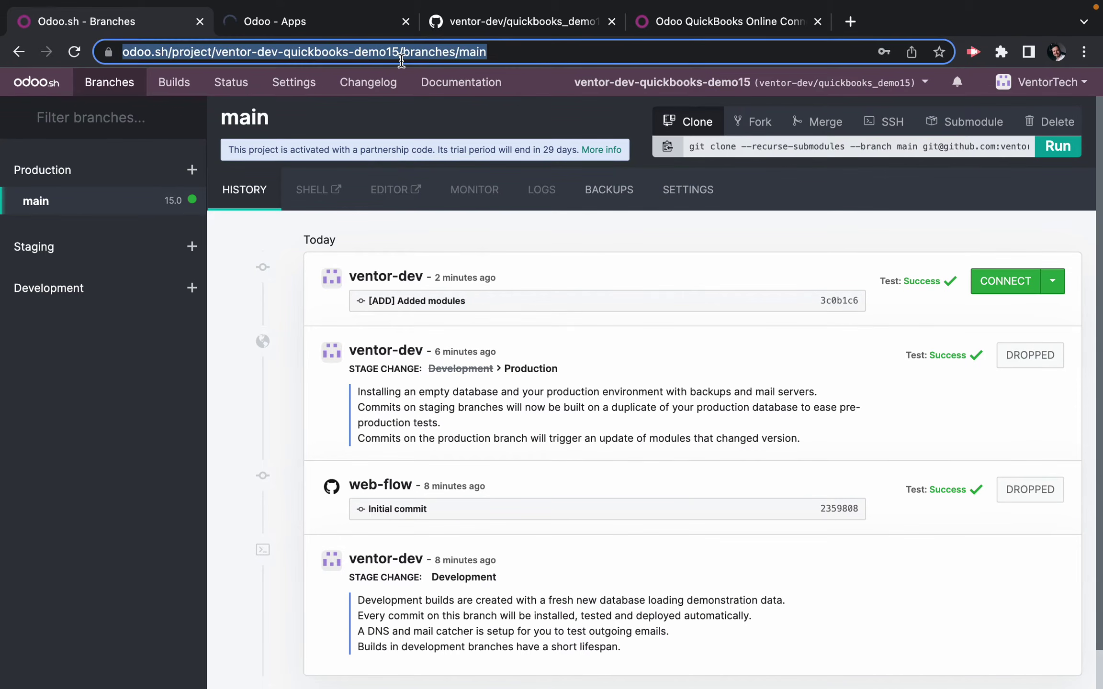
pyautogui.press('Return')
pyautogui.click(546, 192)
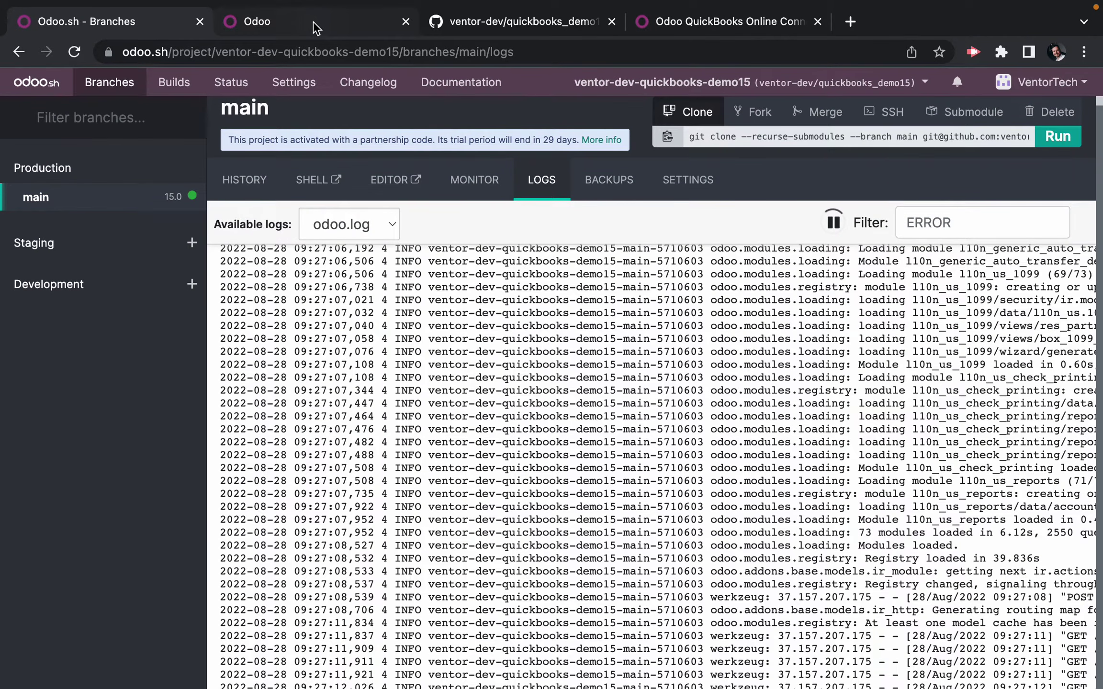
# Check the Accounting dashboard in the Odoo database, and install the QuickBooks Online connector found by searching the apps for "quick".
pyautogui.click(316, 27)
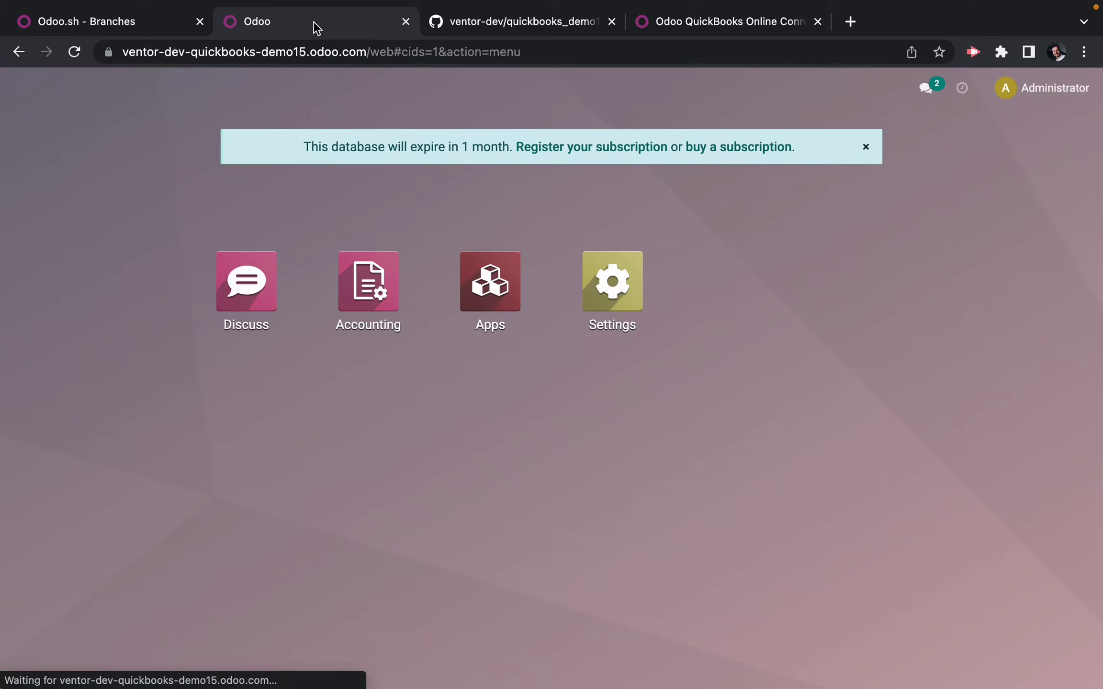
pyautogui.click(377, 317)
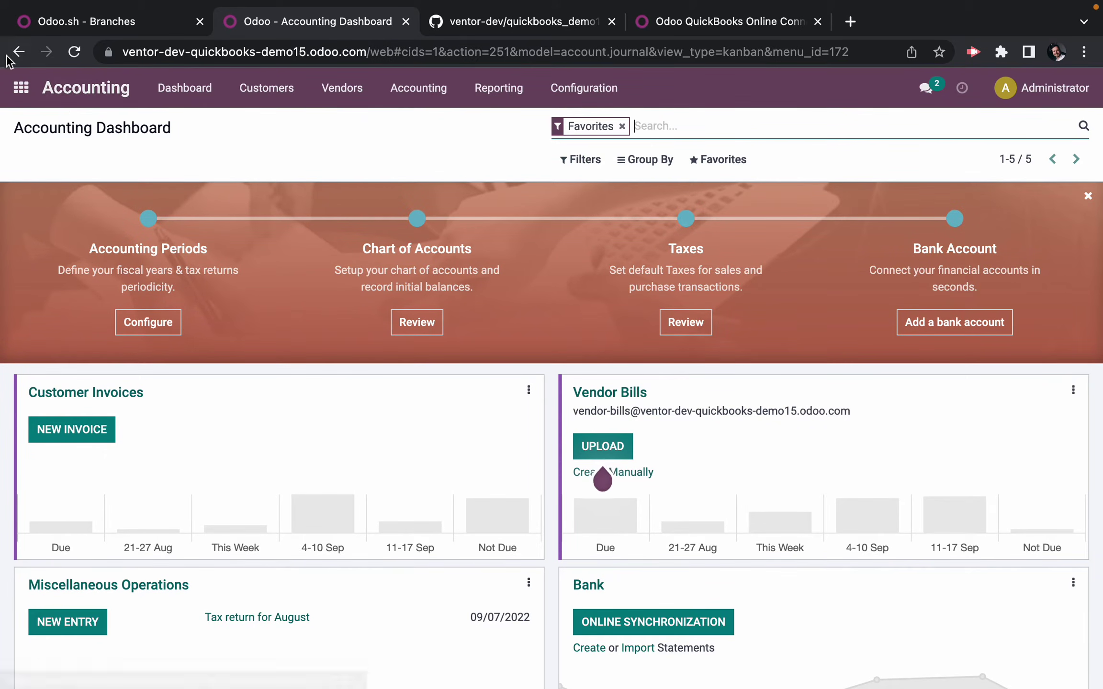
pyautogui.click(21, 88)
pyautogui.click(491, 282)
pyautogui.write('qui')
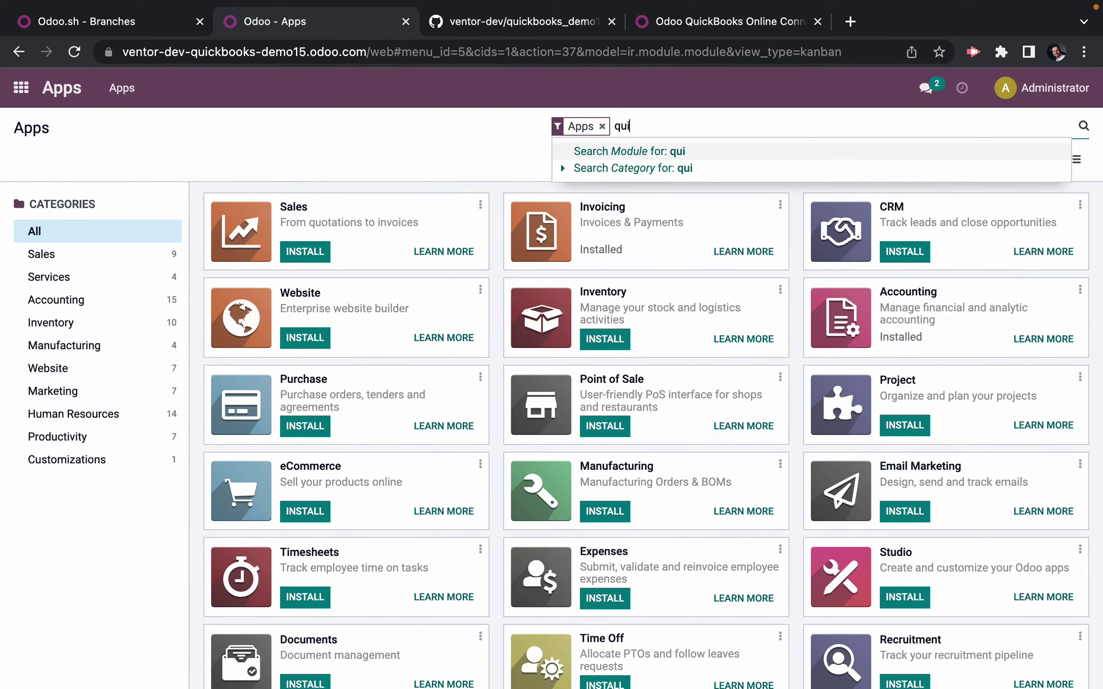
pyautogui.write('ck')
pyautogui.press('Return')
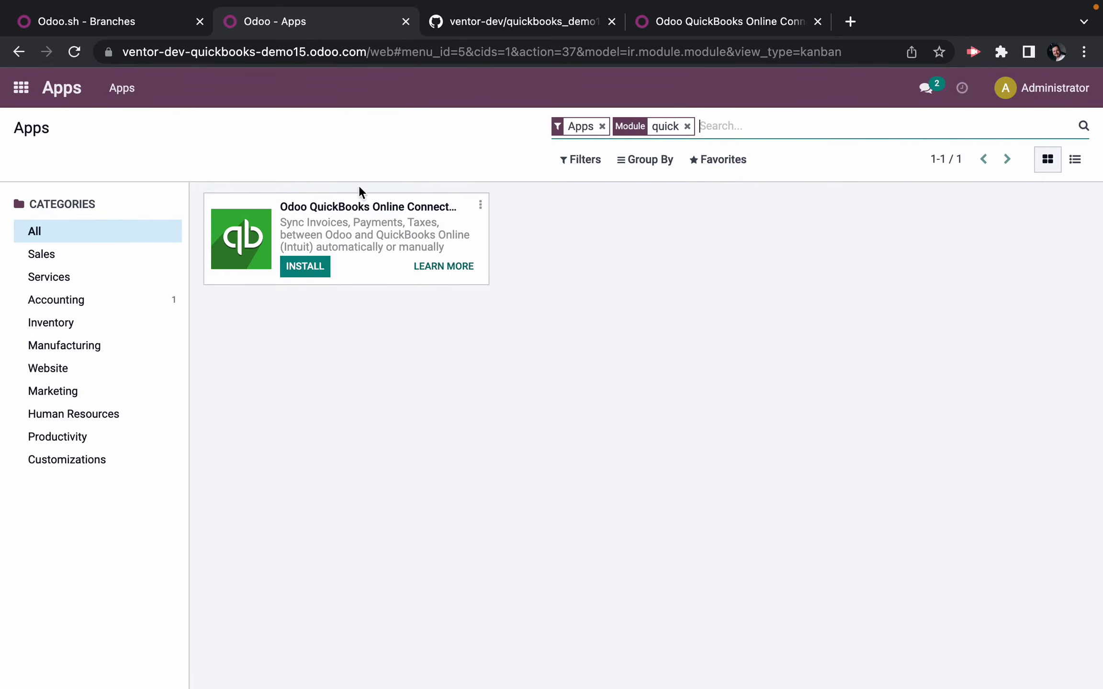
pyautogui.click(317, 271)
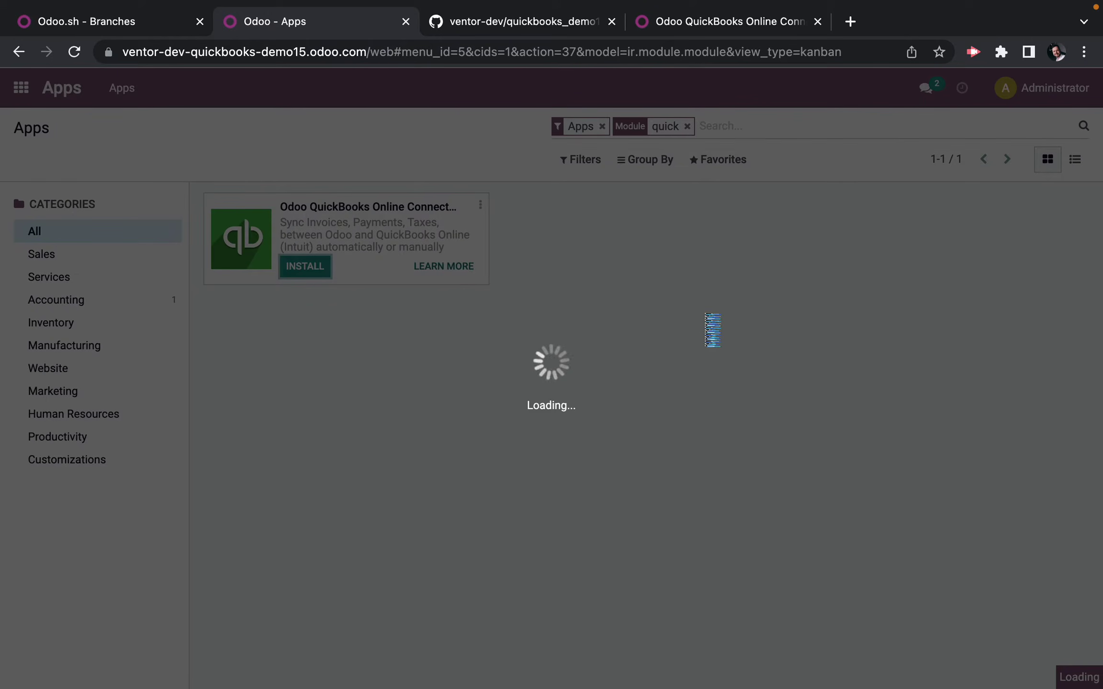
# Check the connector installation in the main branch's odoo.log and on the Odoo home screen.
pyautogui.click(92, 17)
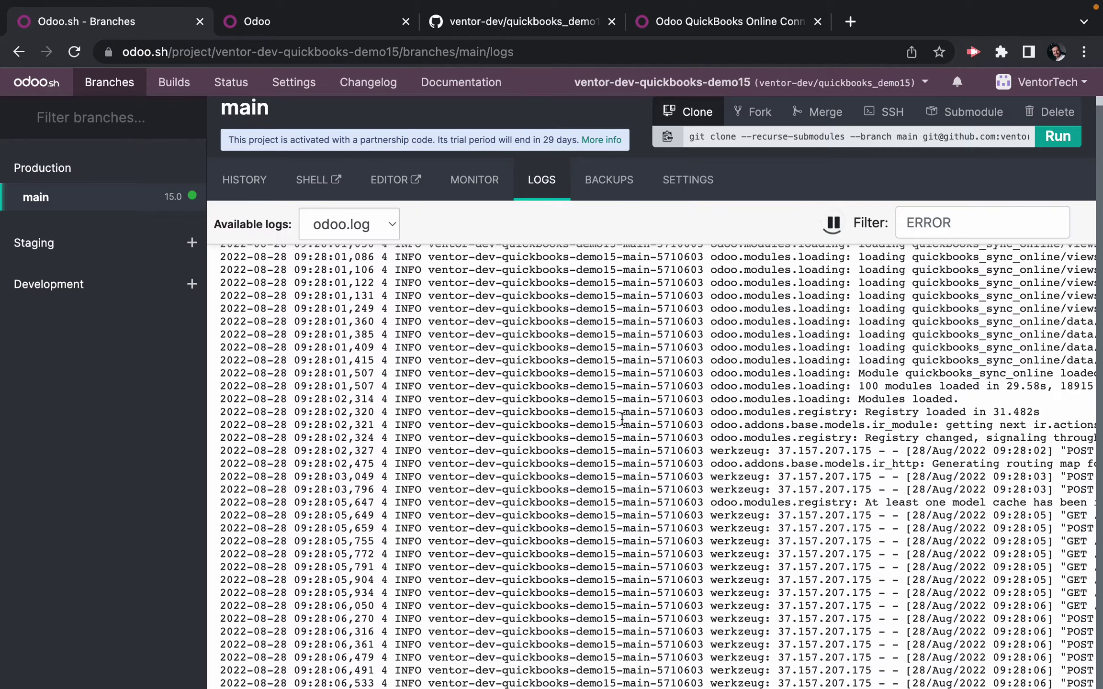
pyautogui.click(328, 23)
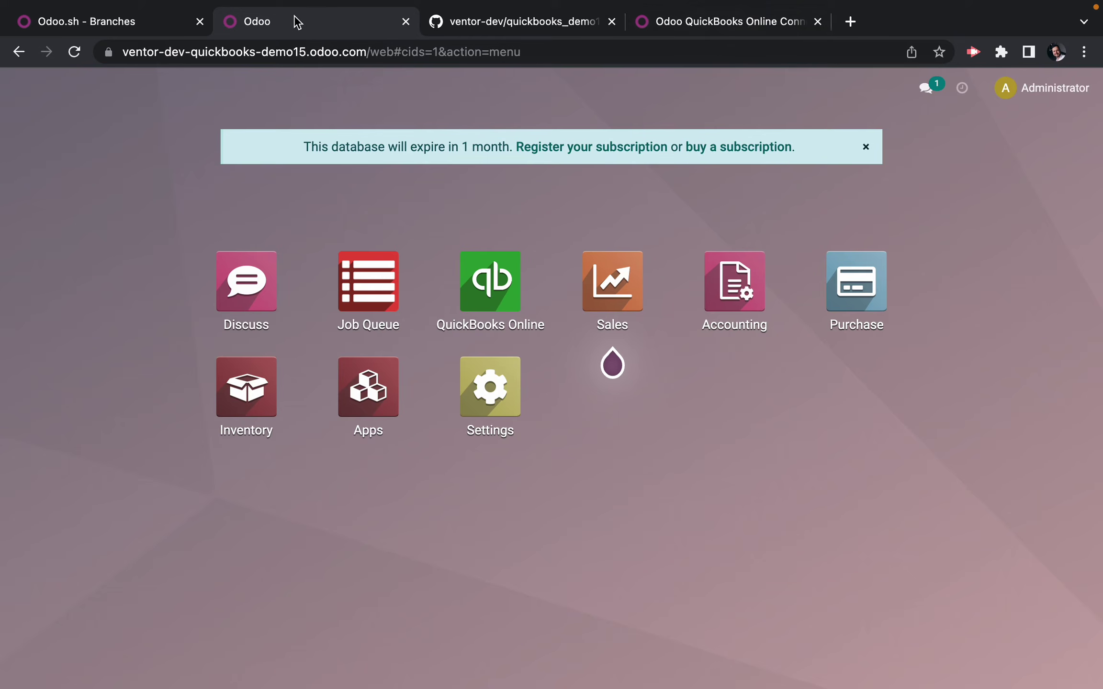
pyautogui.click(96, 22)
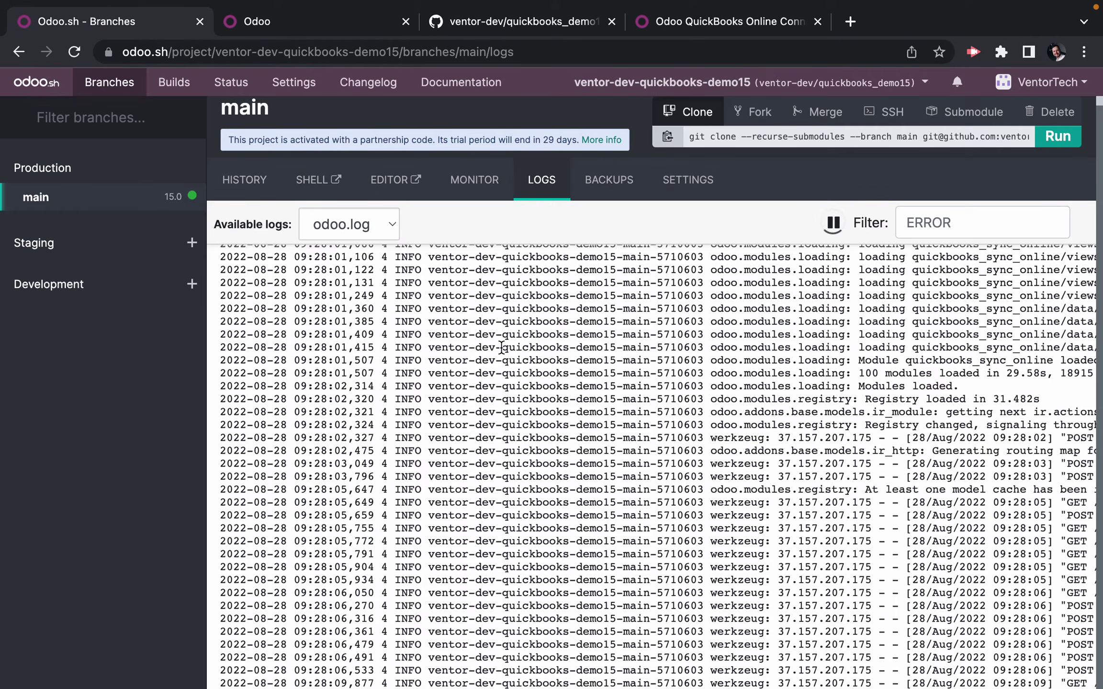
# Open a web shell on the main branch and bring up the connector page's odoo.sh configuration note.
pyautogui.click(72, 197)
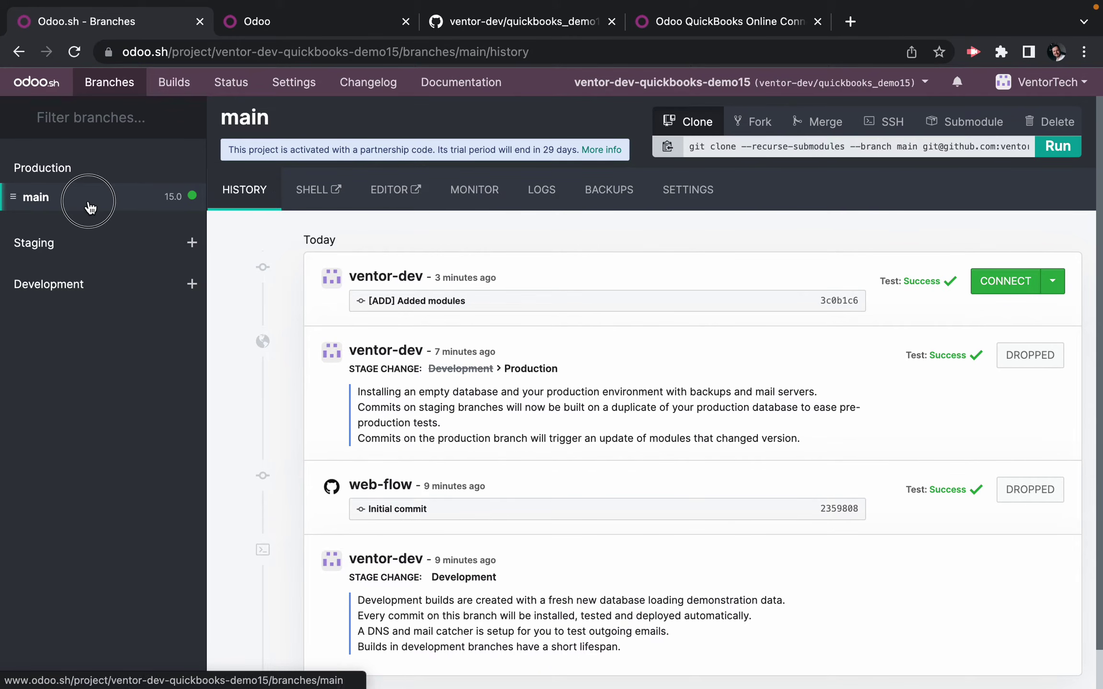
pyautogui.click(325, 190)
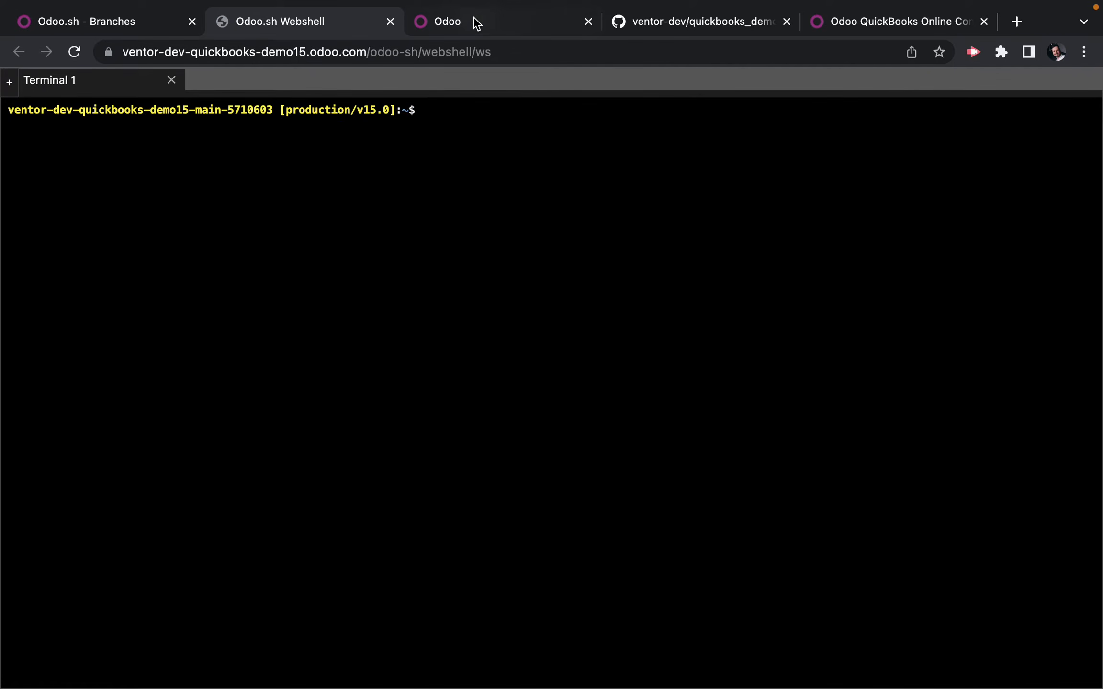
pyautogui.click(476, 24)
pyautogui.click(864, 24)
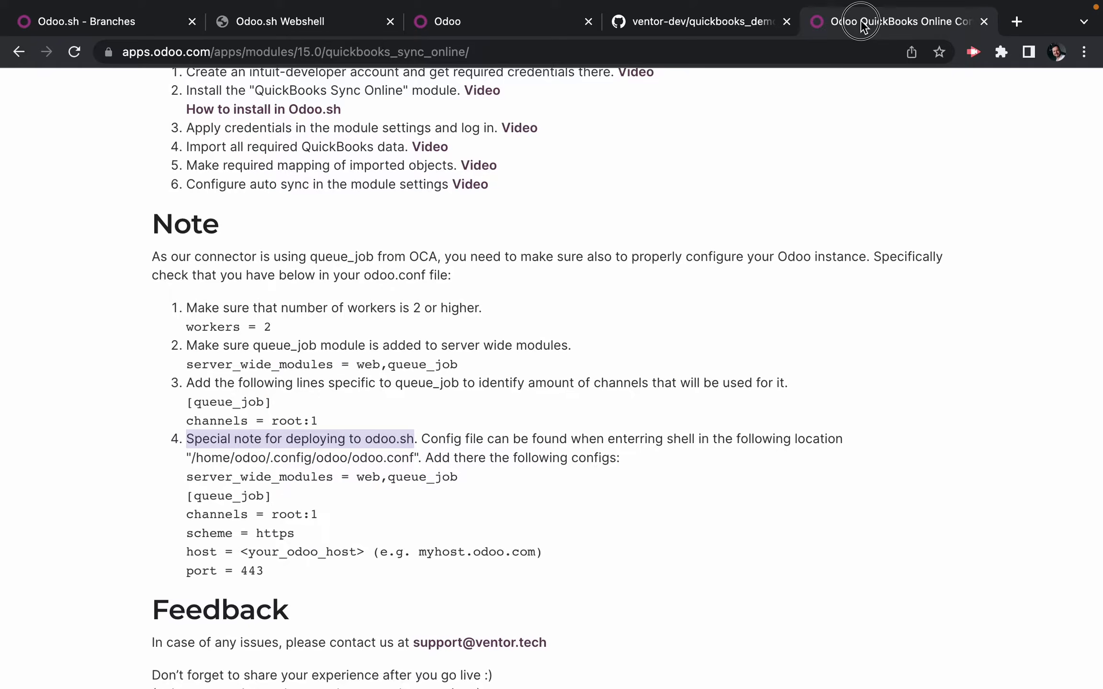
# Copy the config file path from the odoo.sh note and open /home/odoo/.config/odoo/odoo.conf with nano in the web shell.
pyautogui.click(261, 466)
pyautogui.click(193, 458)
pyautogui.moveTo(192, 458); pyautogui.dragTo(414, 458)
pyautogui.press('super+c')
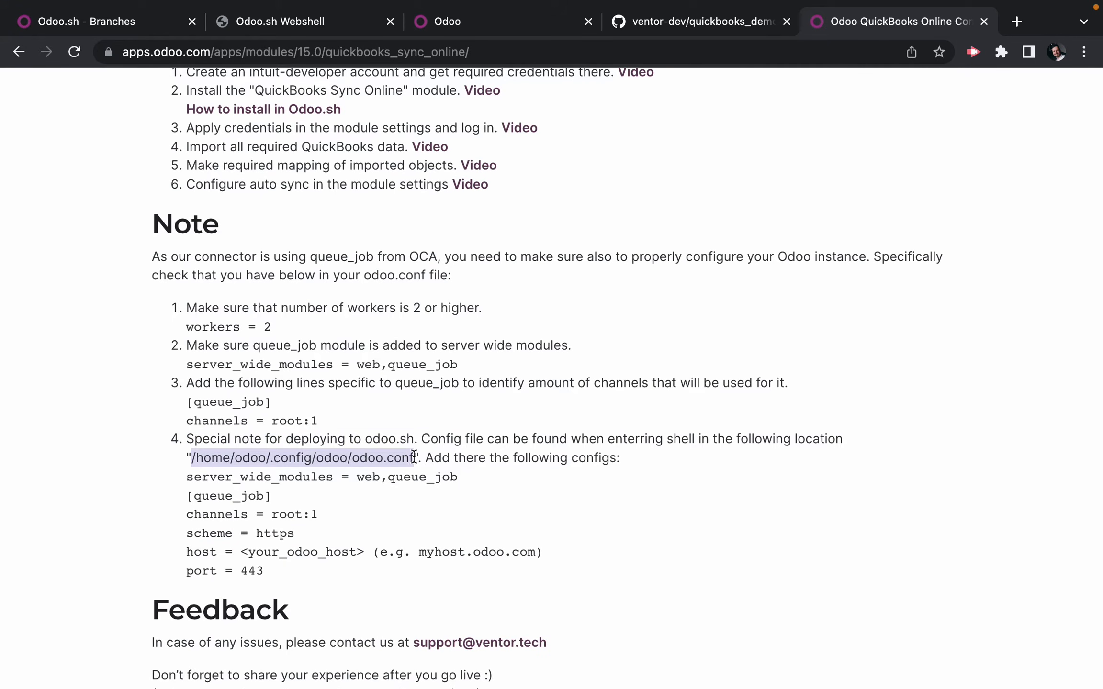
pyautogui.click(253, 23)
pyautogui.write('nano')
pyautogui.press('super+v')
pyautogui.press('Return')
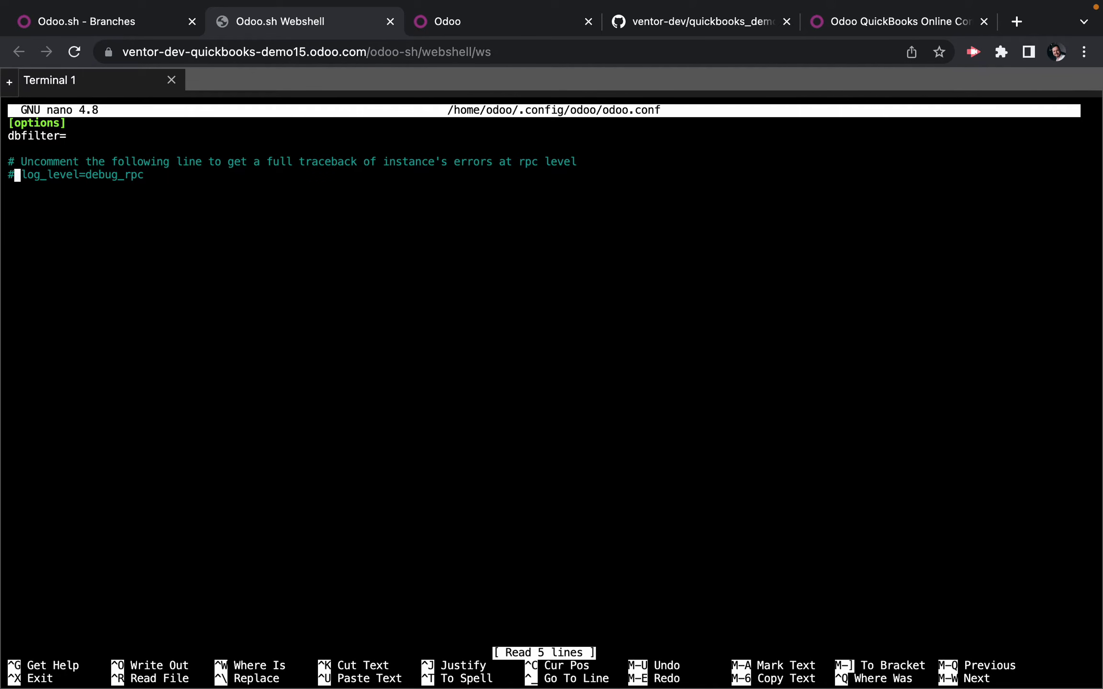
# Copy the odoo.sh config lines, from server_wide_modules = web,queue_job to port = 443, from the connector page into odoo.conf below the commented log_level line.
pyautogui.click(504, 22)
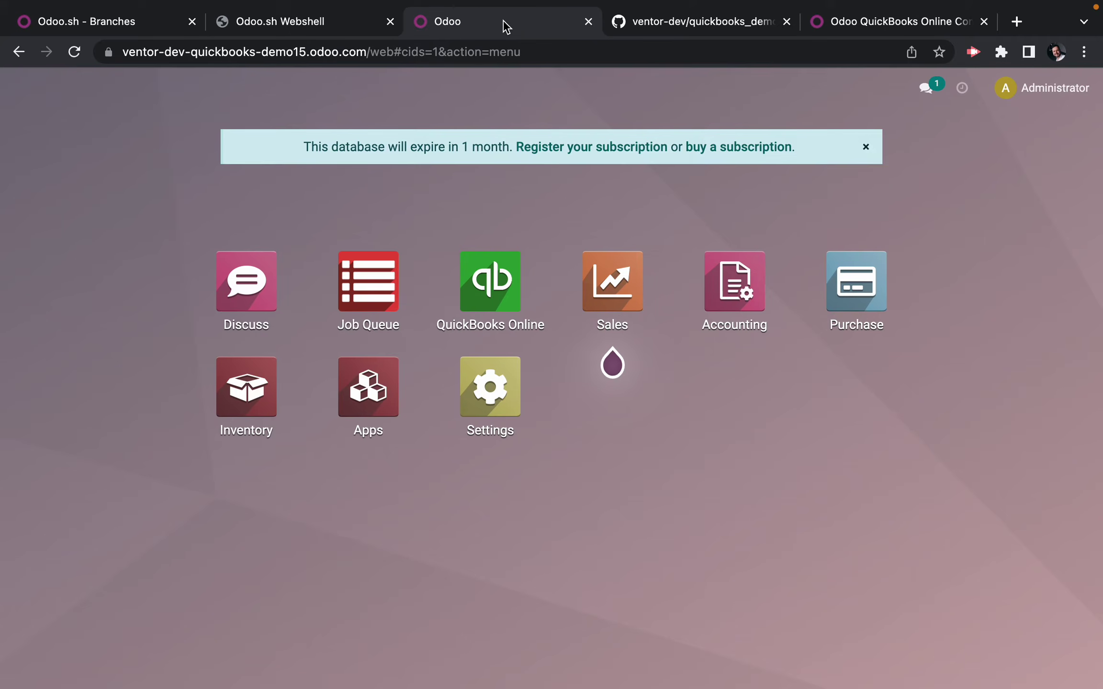
pyautogui.click(891, 24)
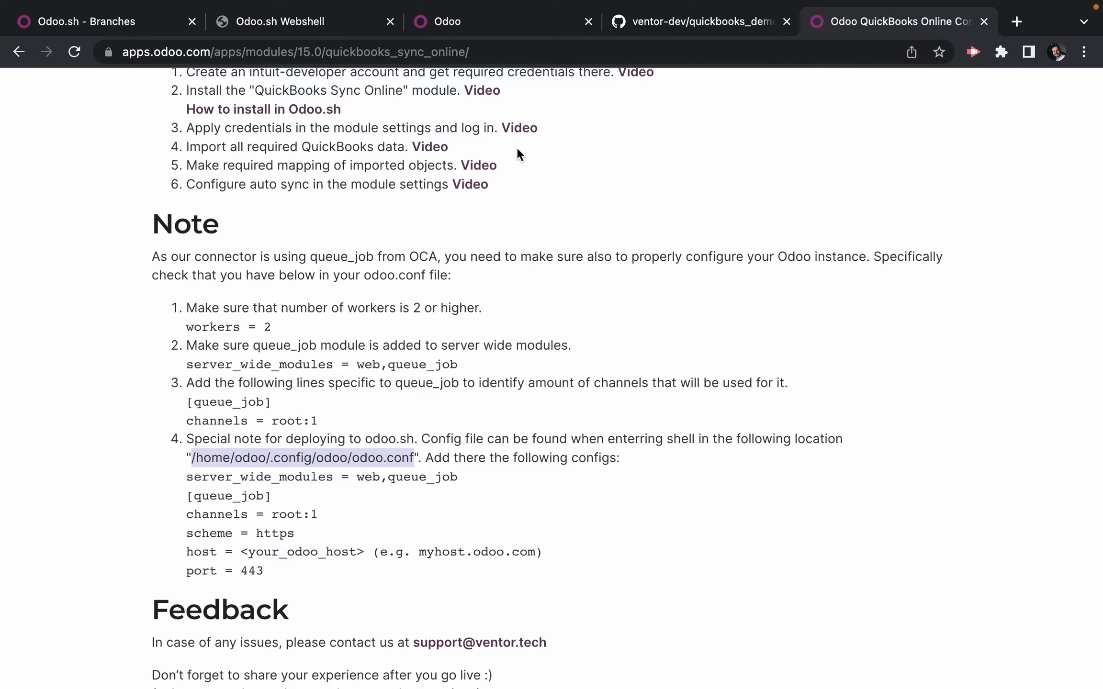
pyautogui.moveTo(185, 477); pyautogui.dragTo(276, 574)
pyautogui.press('super+c')
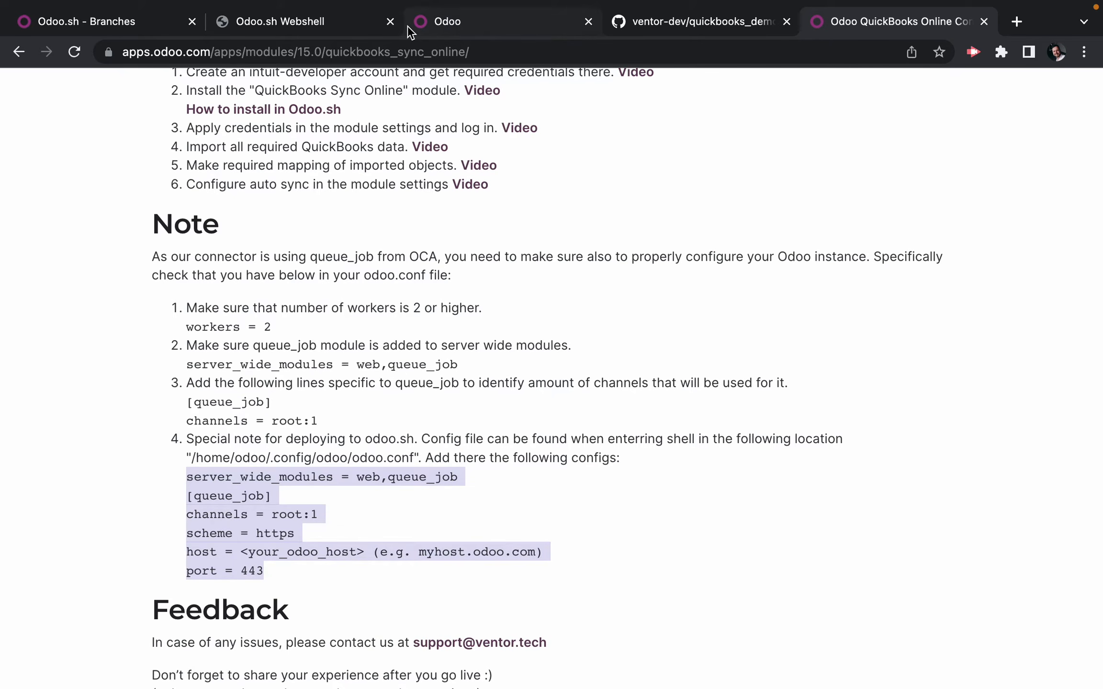
pyautogui.click(303, 26)
pyautogui.press('super+v')
# Replace the placeholder host value in odoo.conf's [queue_job] section with ventor-dev-quickbooks-demo15.odoo.com, copied from the web shell's address.
pyautogui.press('Up')
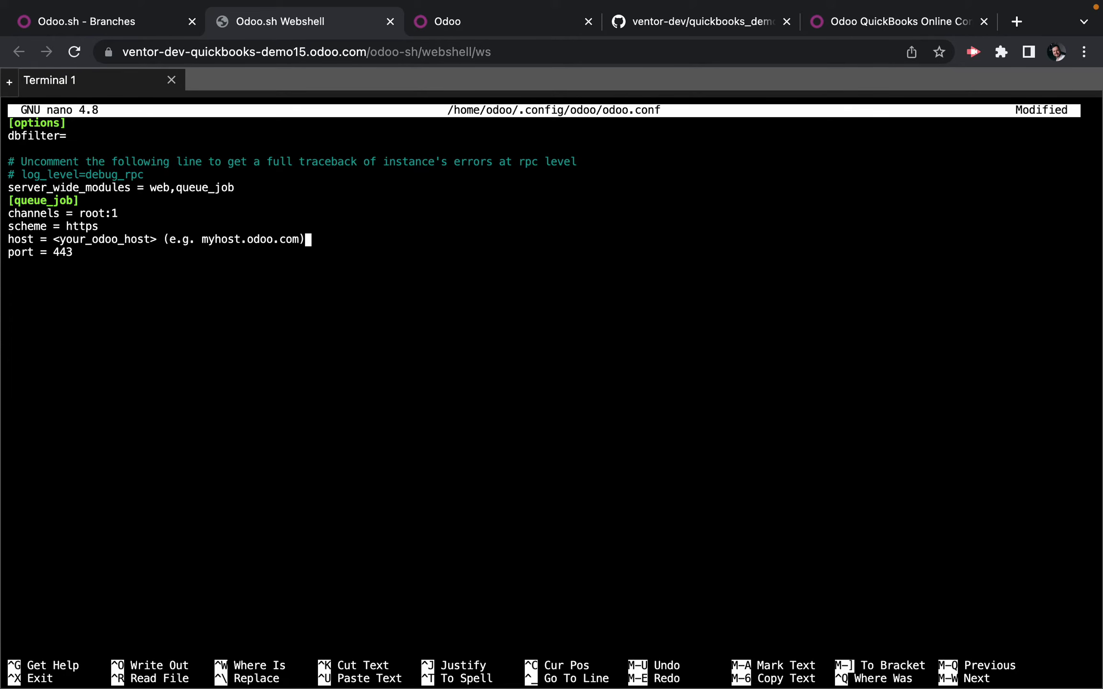
pyautogui.press('BackSpace')
pyautogui.press('BackSpace')
pyautogui.press('BackSpace')
pyautogui.press('BackSpace')
pyautogui.press('BackSpace')
pyautogui.press('BackSpace')
pyautogui.press('BackSpace')
pyautogui.press('BackSpace')
pyautogui.press('BackSpace')
pyautogui.press('BackSpace')
pyautogui.press('BackSpace')
pyautogui.press('BackSpace')
pyautogui.press('BackSpace')
pyautogui.press('BackSpace')
pyautogui.press('BackSpace')
pyautogui.press('BackSpace')
pyautogui.press('BackSpace')
pyautogui.press('BackSpace')
pyautogui.press('BackSpace')
pyautogui.press('BackSpace')
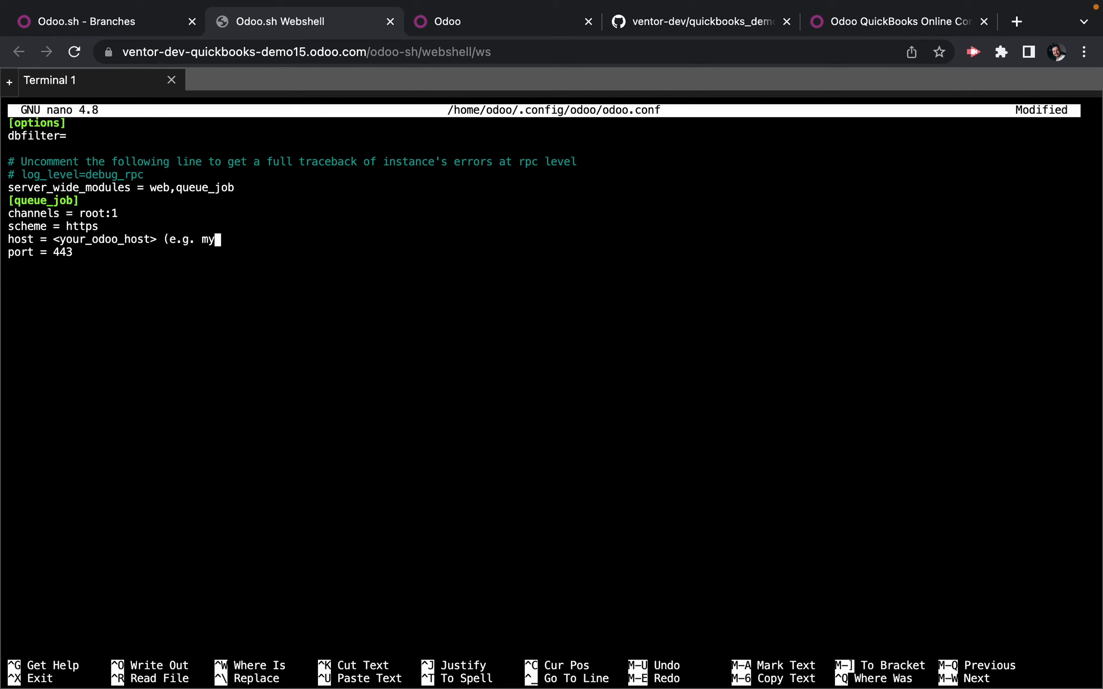
pyautogui.press('BackSpace')
pyautogui.press('BackSpace')
pyautogui.press('BackSpace')
pyautogui.press('BackSpace')
pyautogui.press('BackSpace')
pyautogui.press('BackSpace')
pyautogui.press('BackSpace')
pyautogui.press('BackSpace')
pyautogui.press('BackSpace')
pyautogui.press('BackSpace')
pyautogui.press('BackSpace')
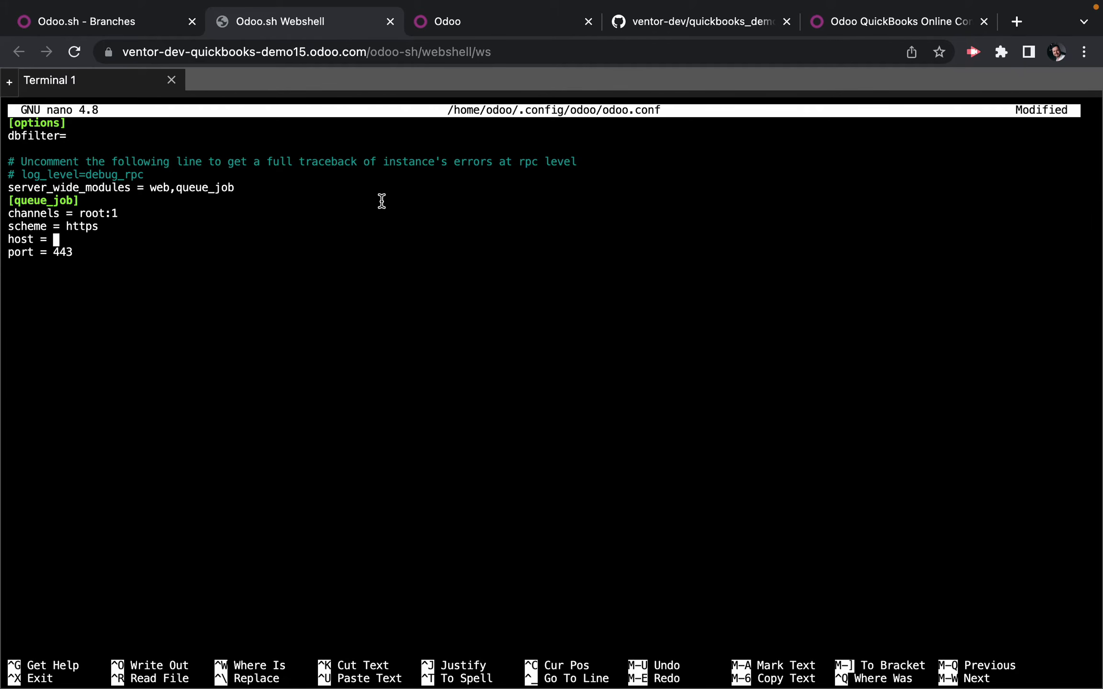
pyautogui.click(251, 50)
pyautogui.click(379, 52)
pyautogui.moveTo(407, 52); pyautogui.dragTo(165, 50)
pyautogui.press('super+c')
pyautogui.click(180, 206)
pyautogui.press('super+v')
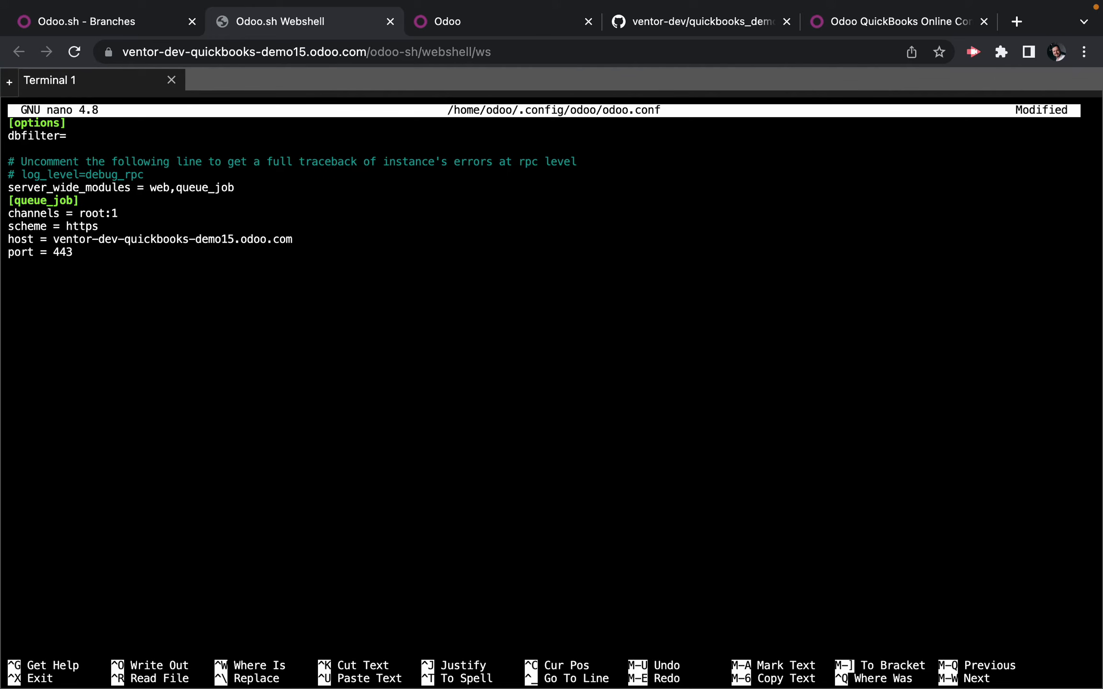
# Save odoo.conf under its existing name, exit nano, and restart the Odoo server with odoosh-restart.
pyautogui.hotkey('ctrl', 'x')
pyautogui.press('y')
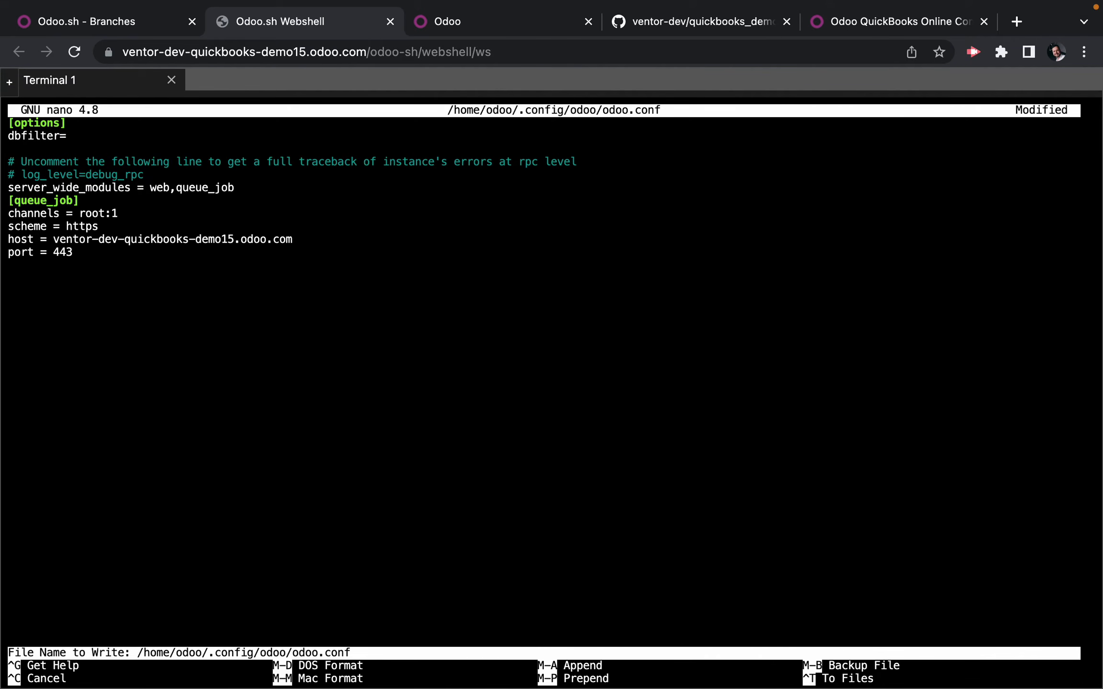
pyautogui.press('Return')
pyautogui.write('od')
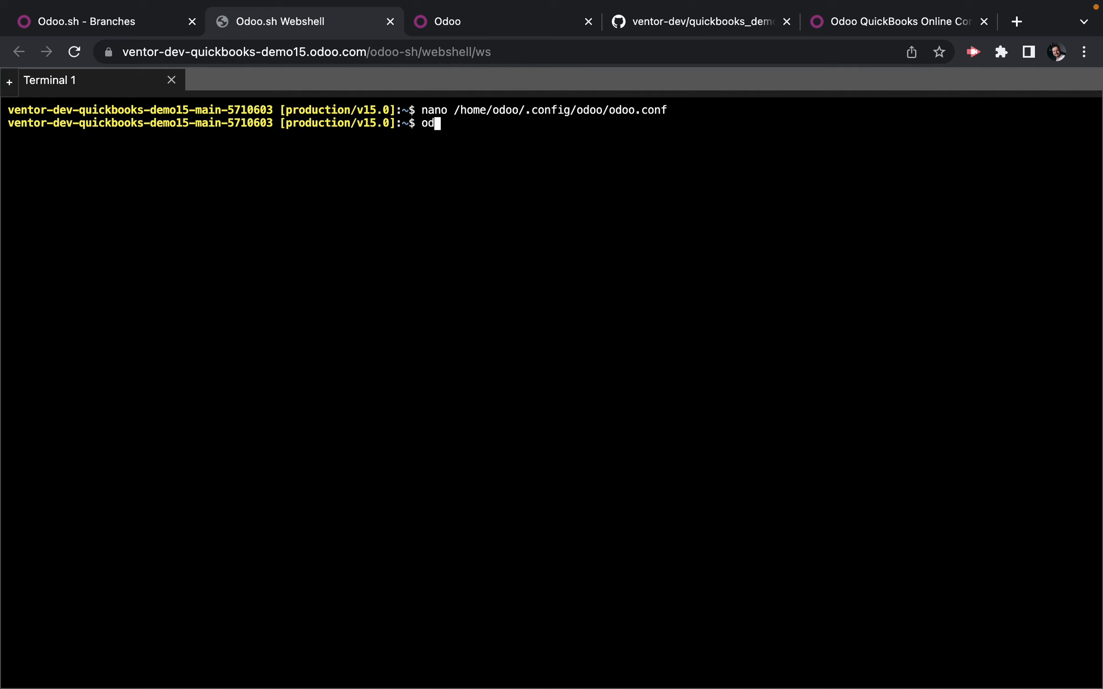
pyautogui.write('oosh-restart')
pyautogui.press('Return')
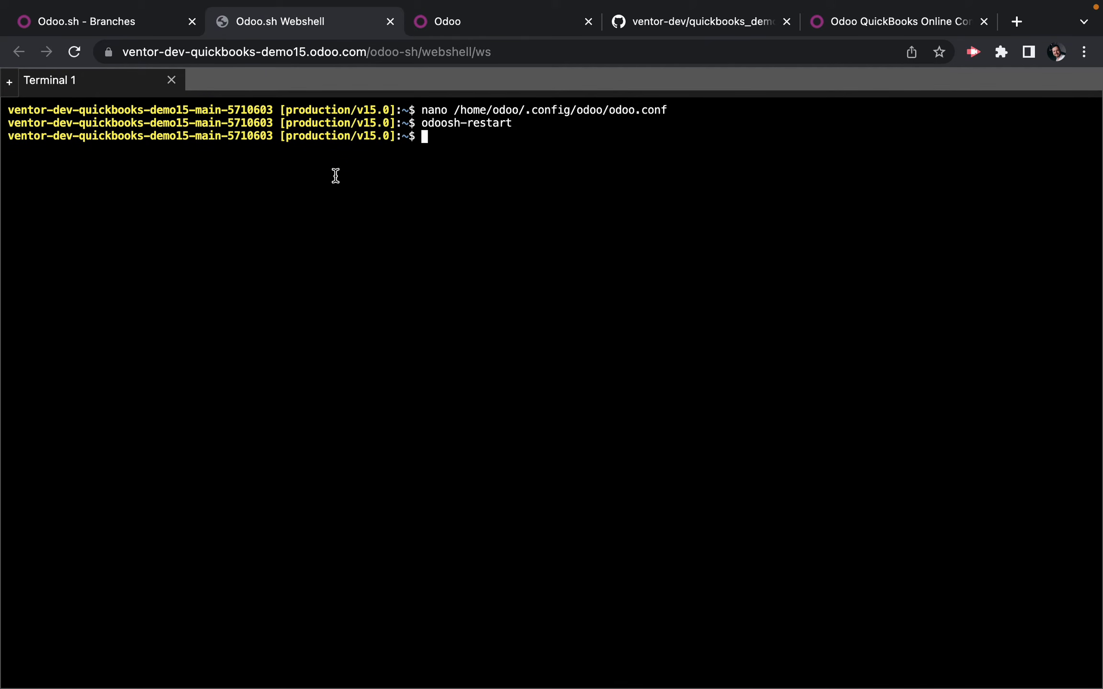
# View the main branch's odoo.log on Odoo.sh to check the server restart.
pyautogui.click(470, 34)
pyautogui.click(218, 34)
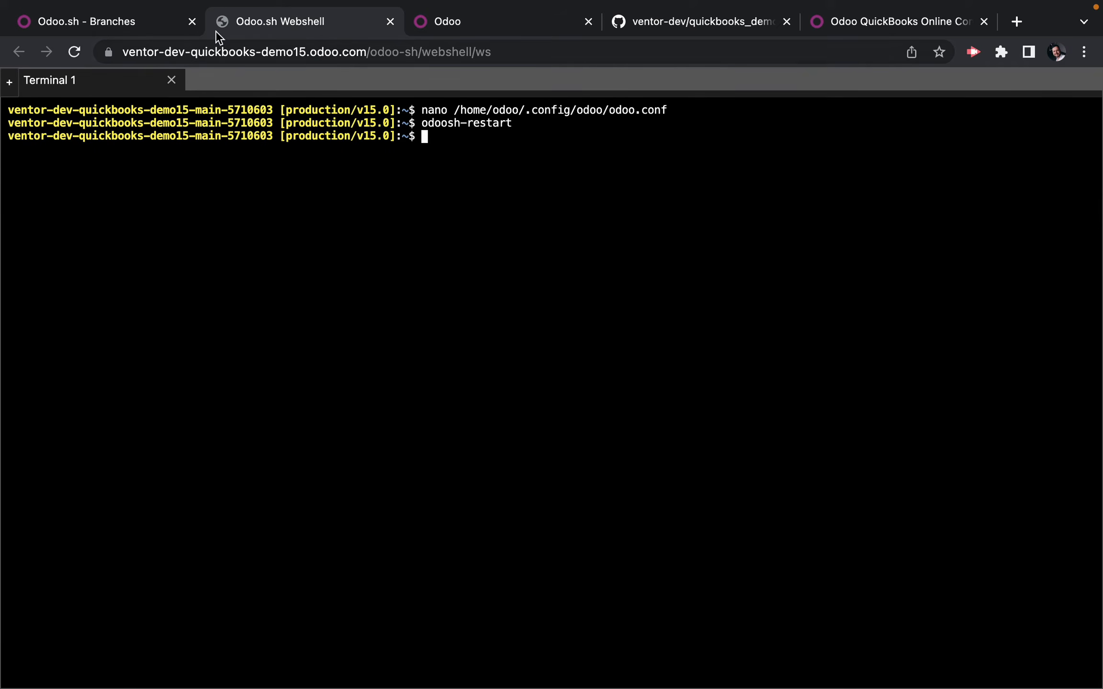
pyautogui.click(67, 21)
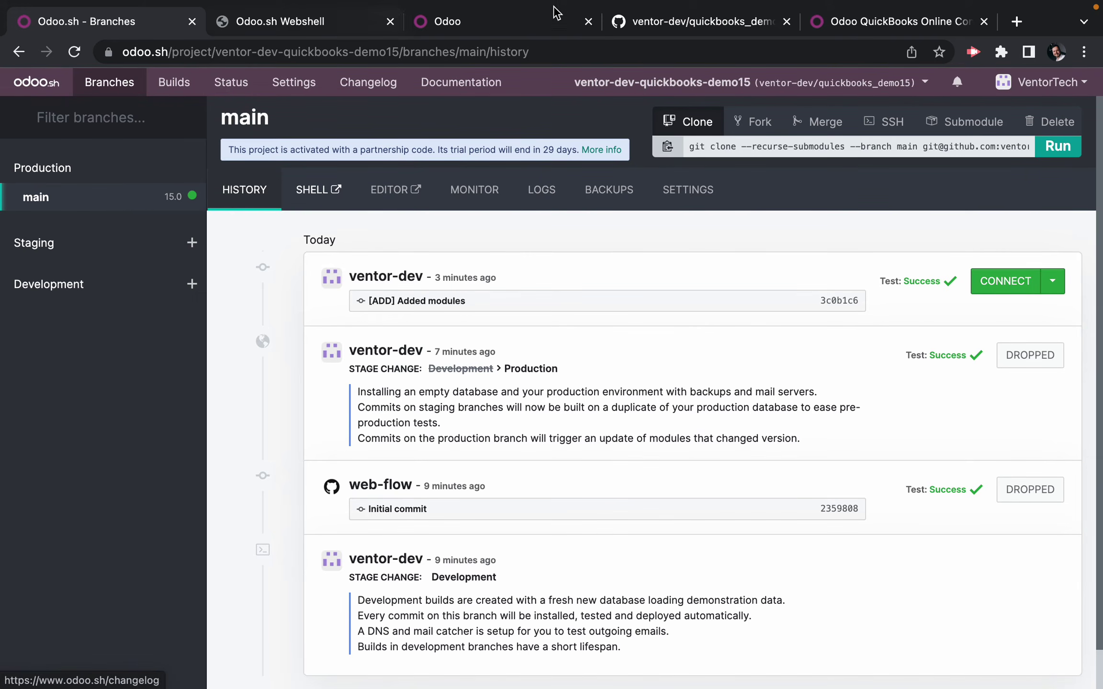
pyautogui.click(554, 197)
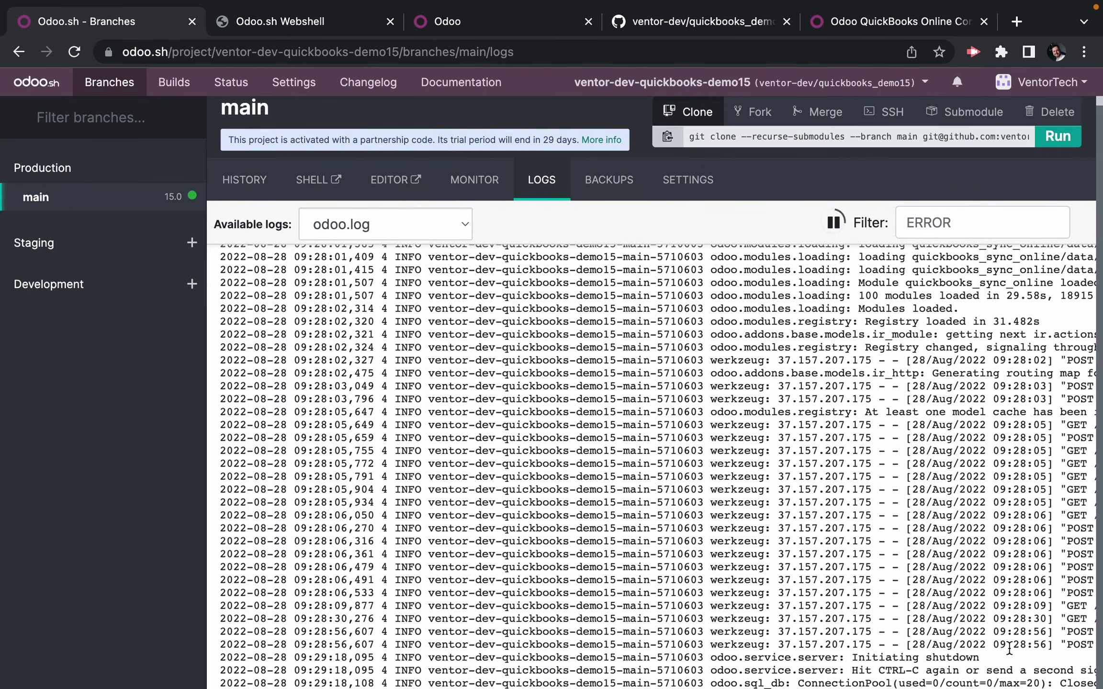
pyautogui.hscroll(10, 946, 546)
pyautogui.hscroll(3, 1009, 649)
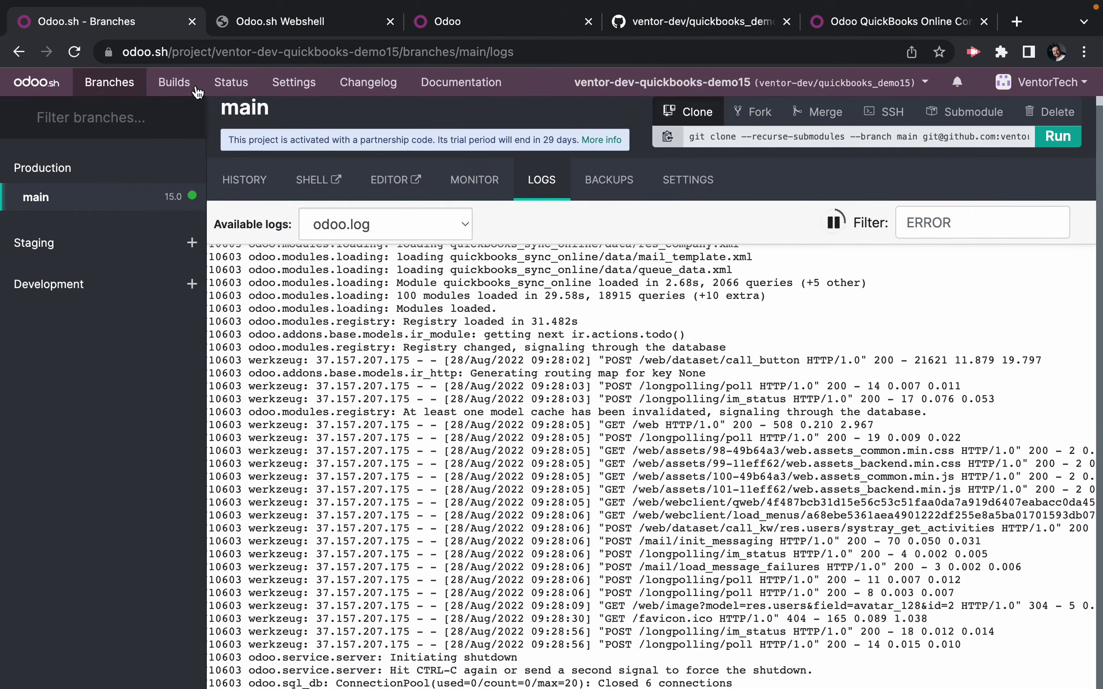
# Reopen the main branch's odoo.log and find the startup entries written after the shutdown.
pyautogui.click(174, 83)
pyautogui.click(127, 84)
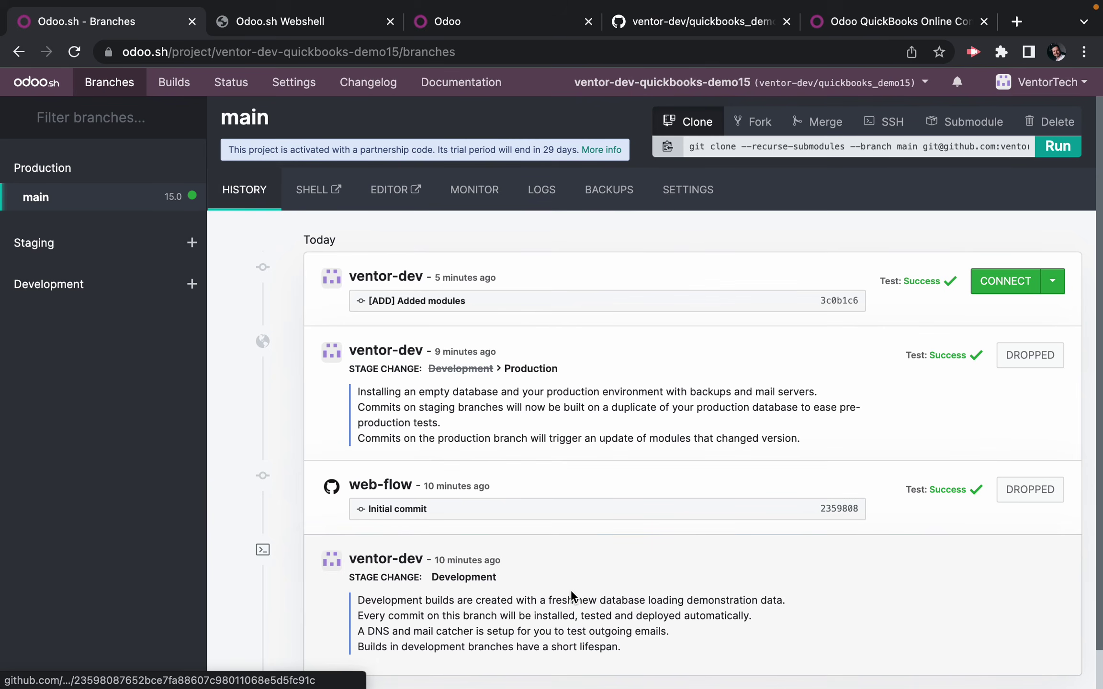
pyautogui.click(541, 189)
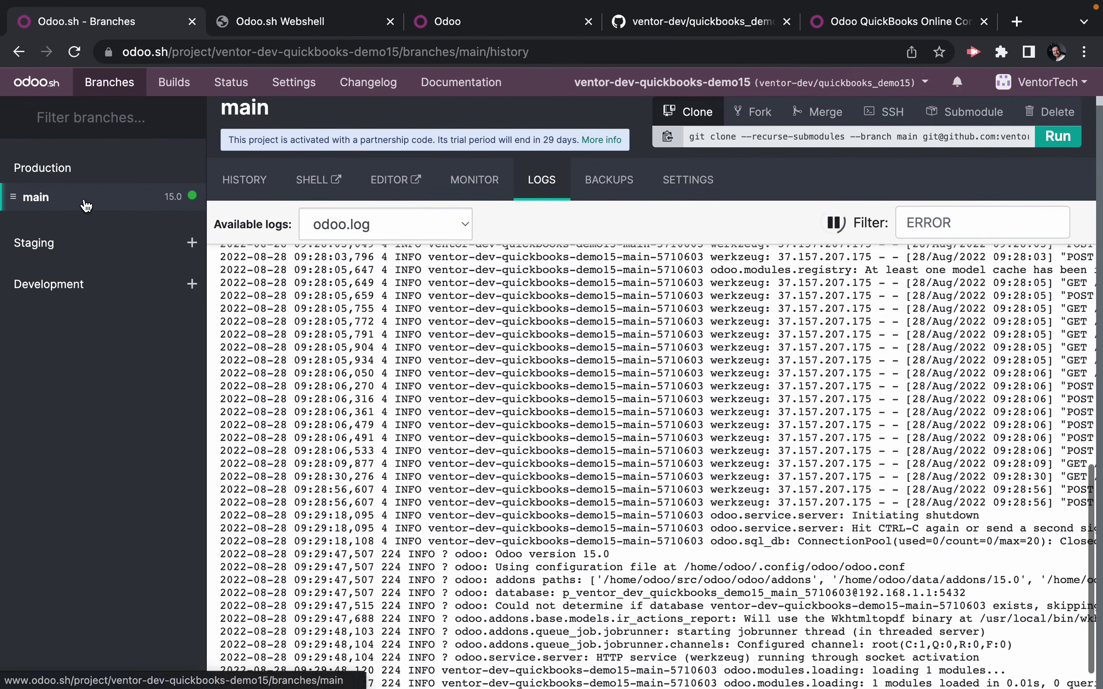
pyautogui.click(91, 206)
pyautogui.click(540, 189)
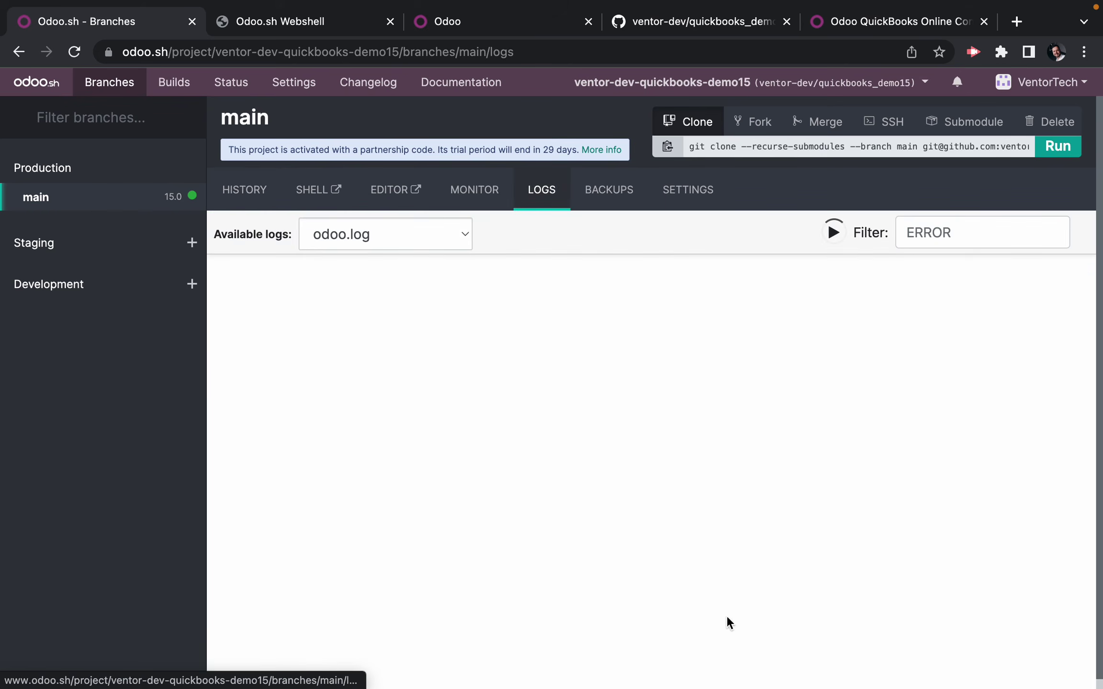
pyautogui.scroll(10, 759, 652)
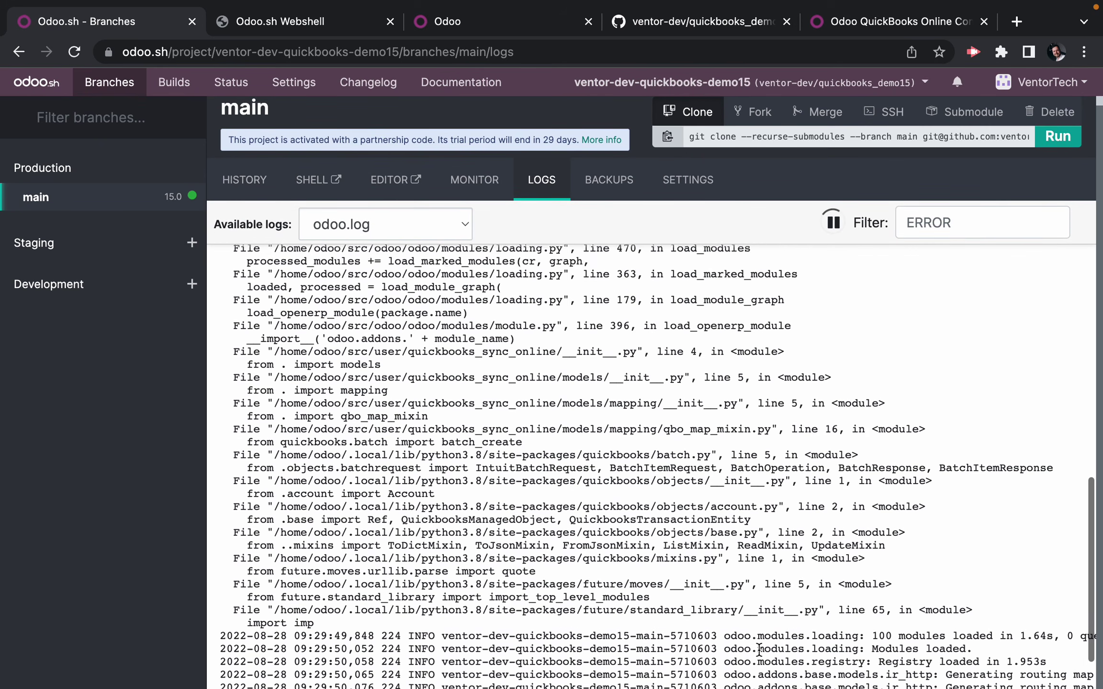
pyautogui.scroll(2, 759, 650)
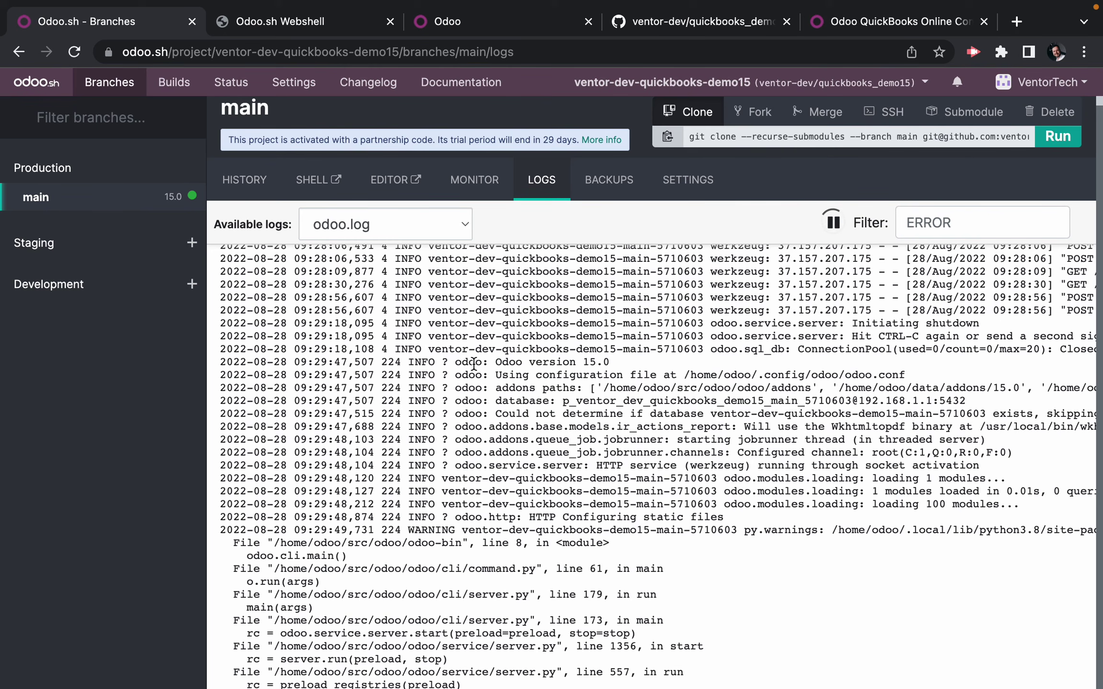
# Examine the startup entries for the configuration file in use and the queue_job jobrunner thread.
pyautogui.moveTo(456, 366); pyautogui.dragTo(765, 408)
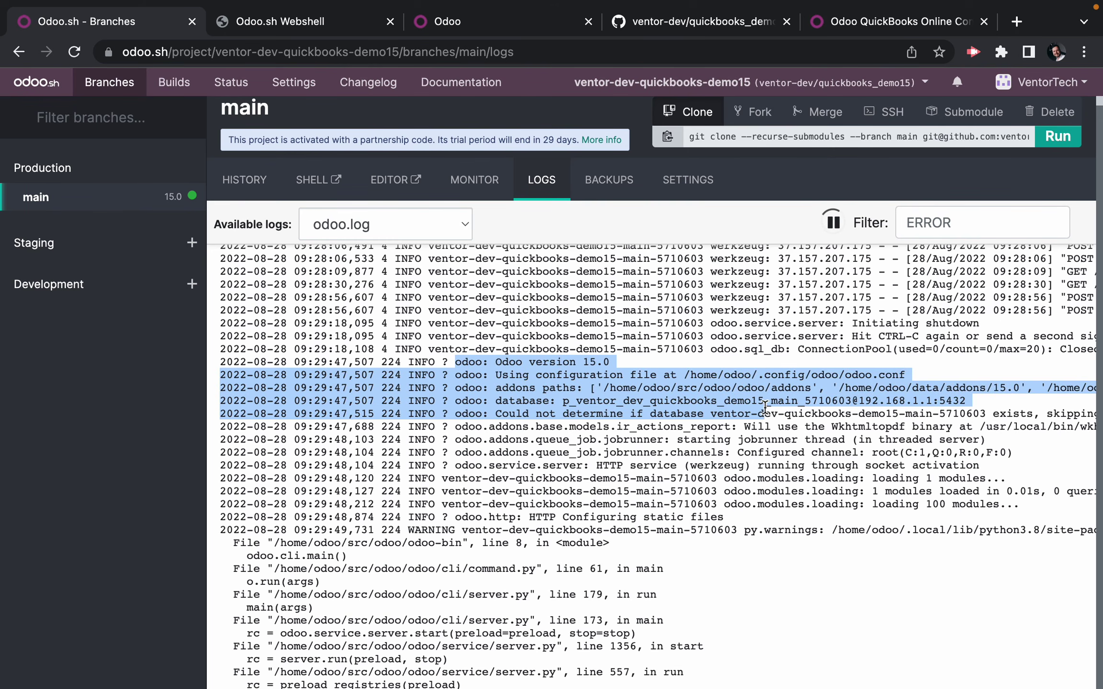
pyautogui.click(752, 438)
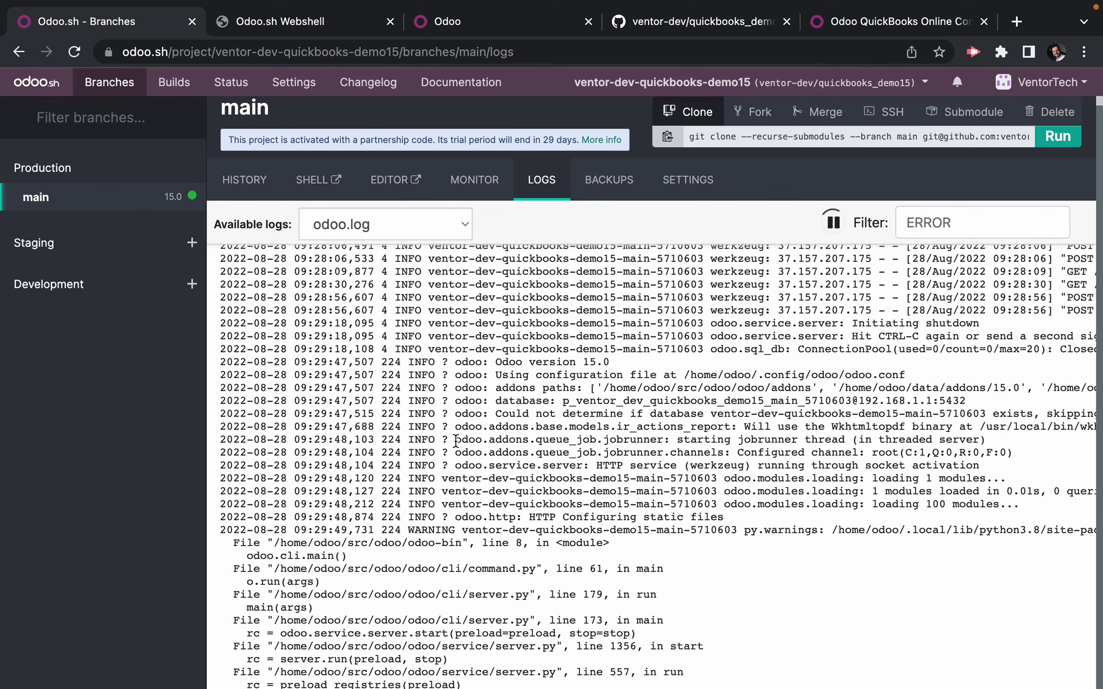
pyautogui.moveTo(457, 441); pyautogui.dragTo(984, 440)
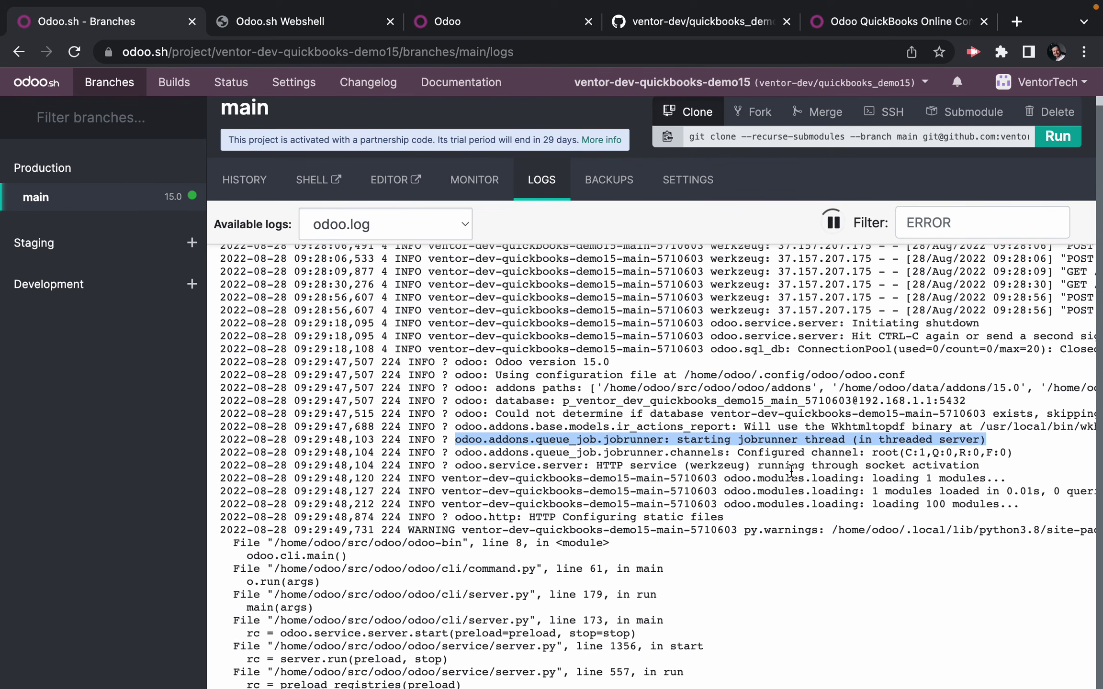
pyautogui.click(790, 463)
# Return to the main branch's history and connect to the Odoo database from the latest "[ADD] Added modules" build.
pyautogui.click(19, 198)
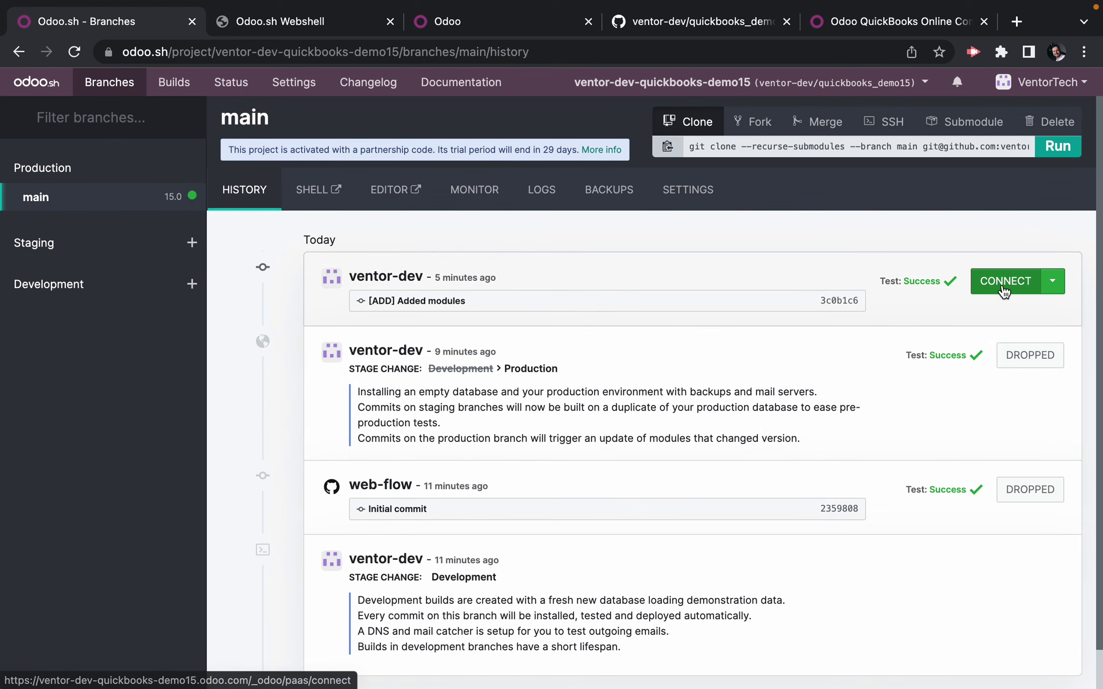
pyautogui.click(973, 284)
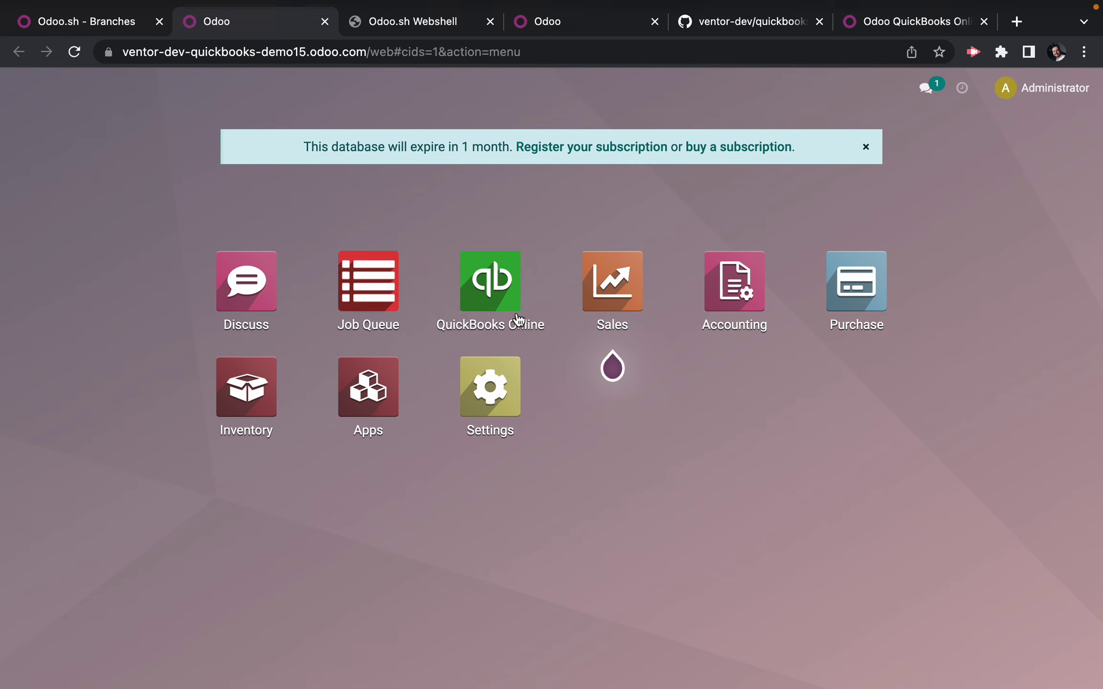